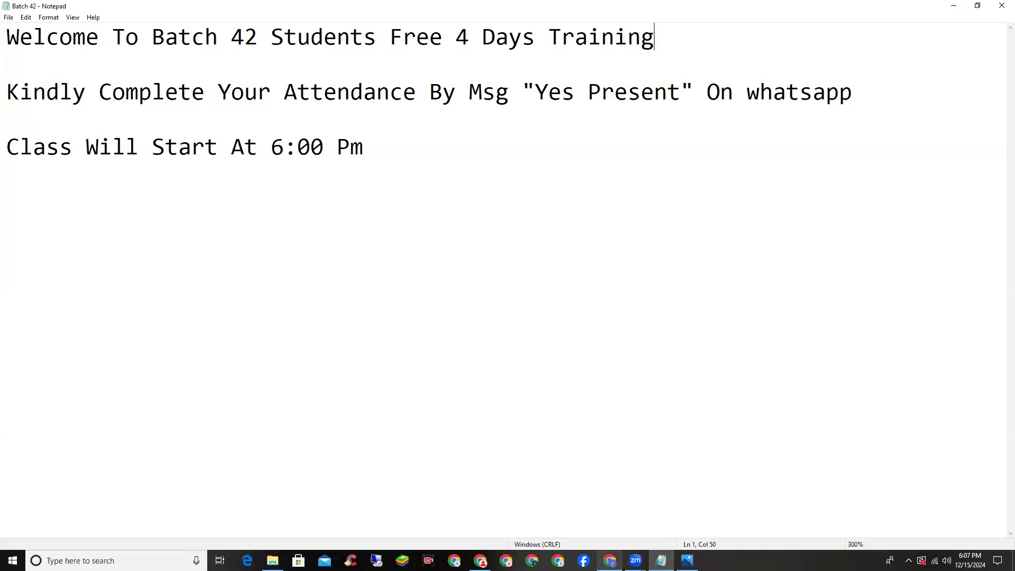
In a new Batch profile Chrome window, search Google for 'shopify'
mouse_move(609, 560)
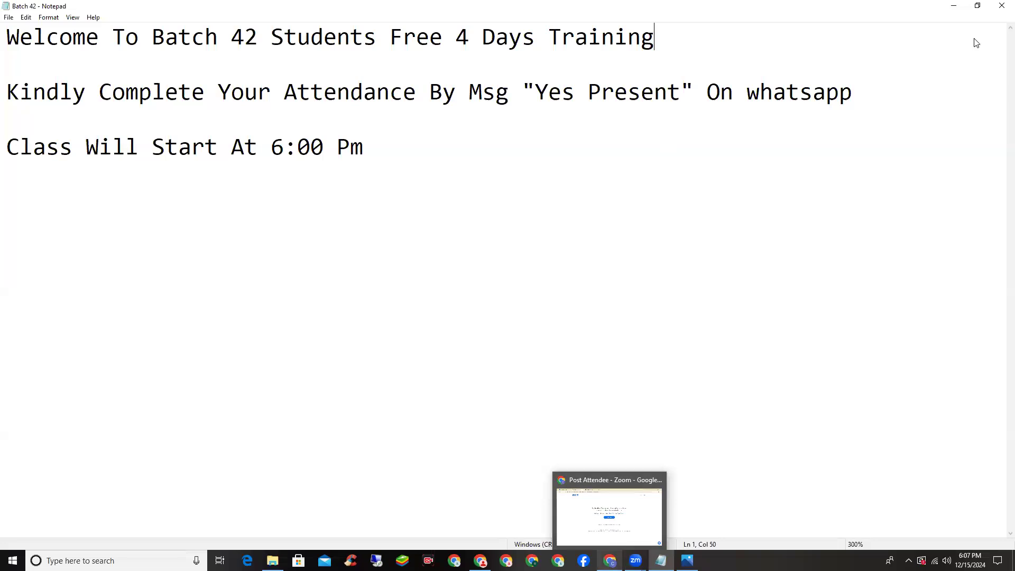
click(987, 35)
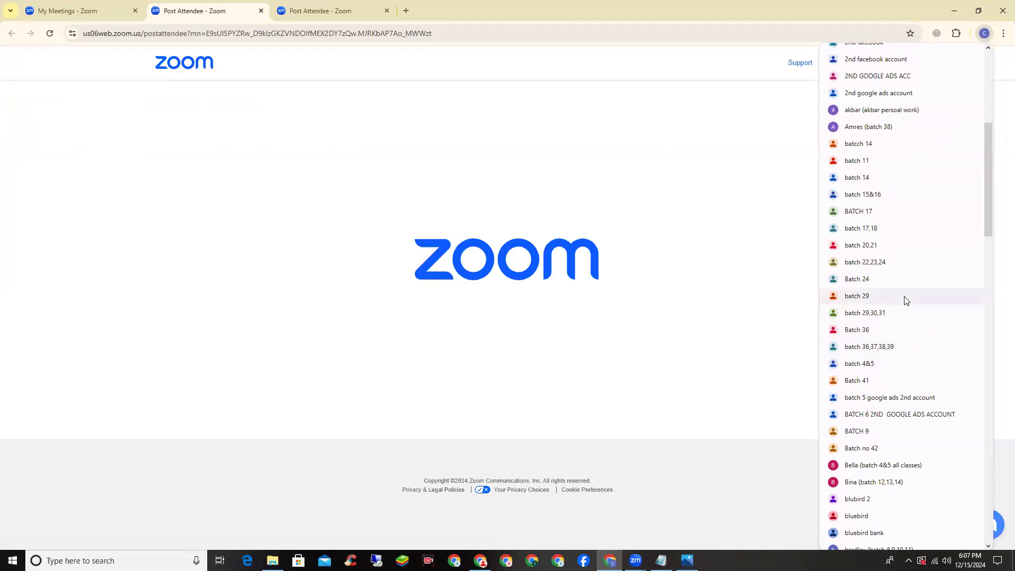
click(897, 448)
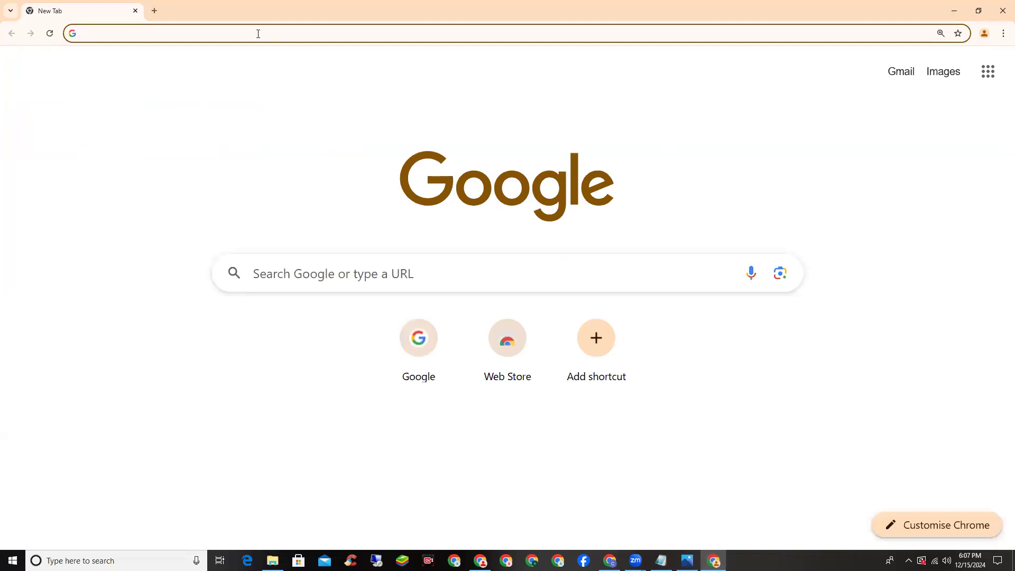
text(shopify)
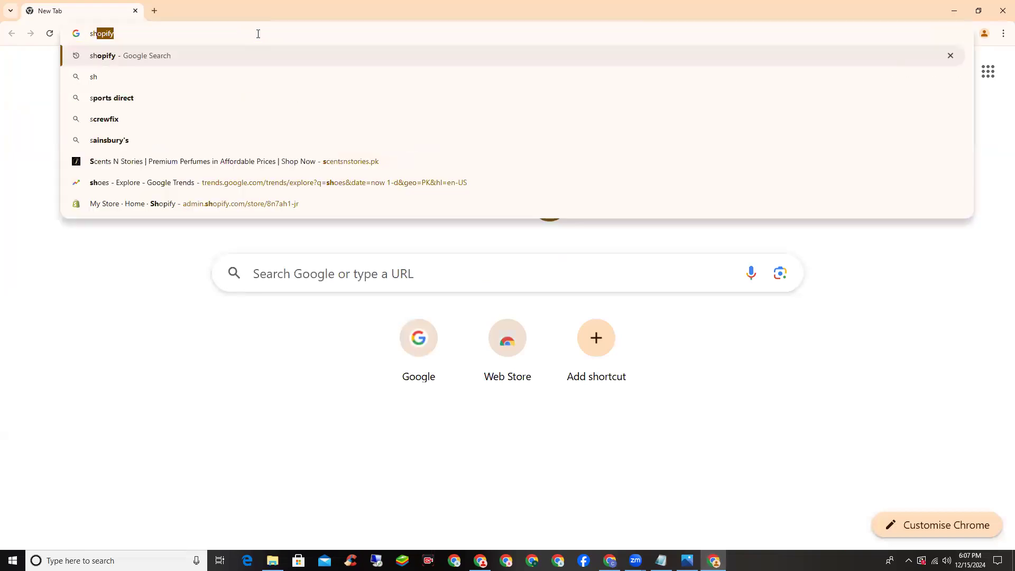
key(Return)
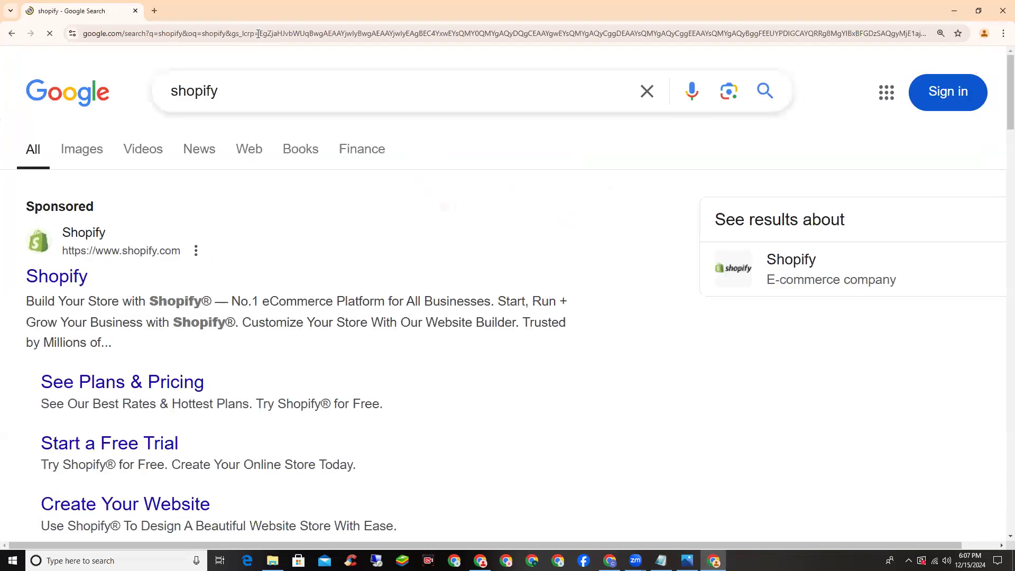
Open the official Shopify website from the results and head to its store login
scroll(87, 195, down, 1)
scroll(87, 196, down, 5)
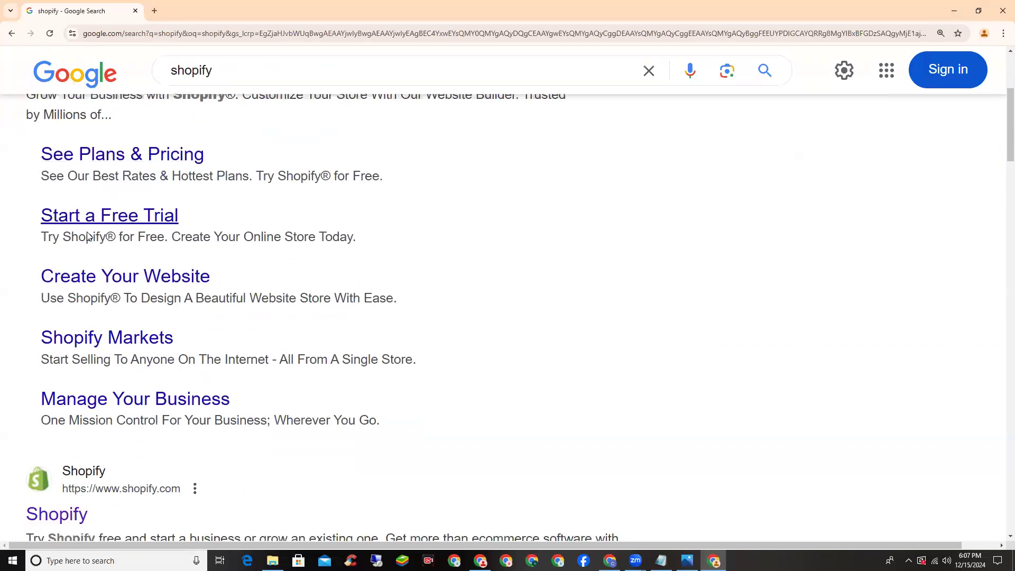
click(43, 373)
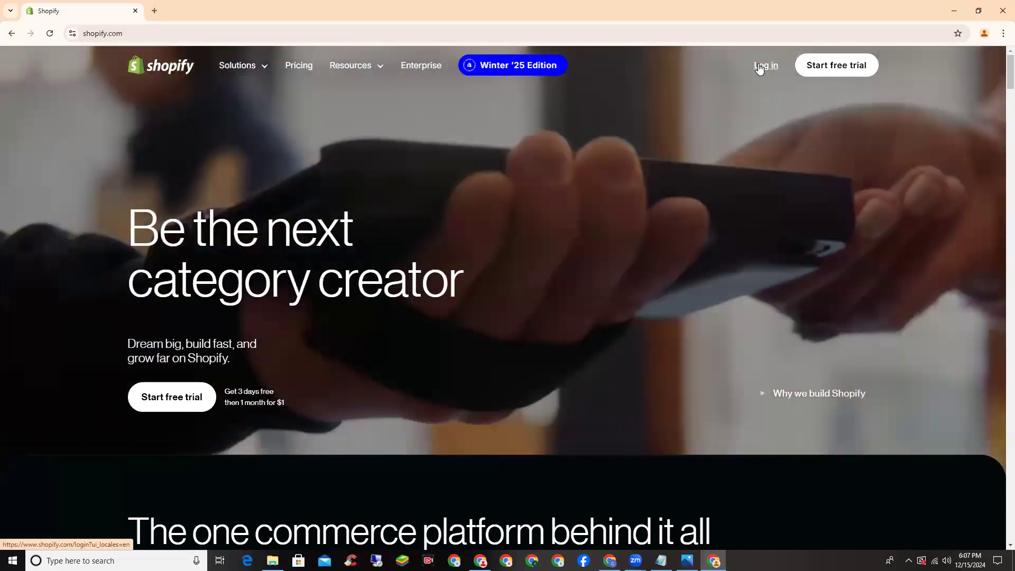
click(759, 67)
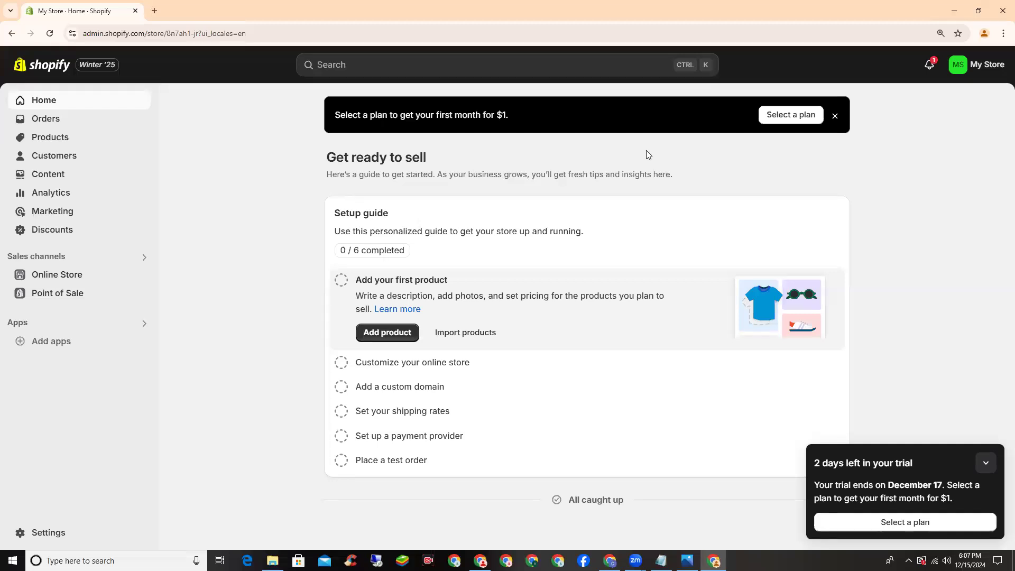
Collapse the trial reminder popup and go to the store settings
click(986, 463)
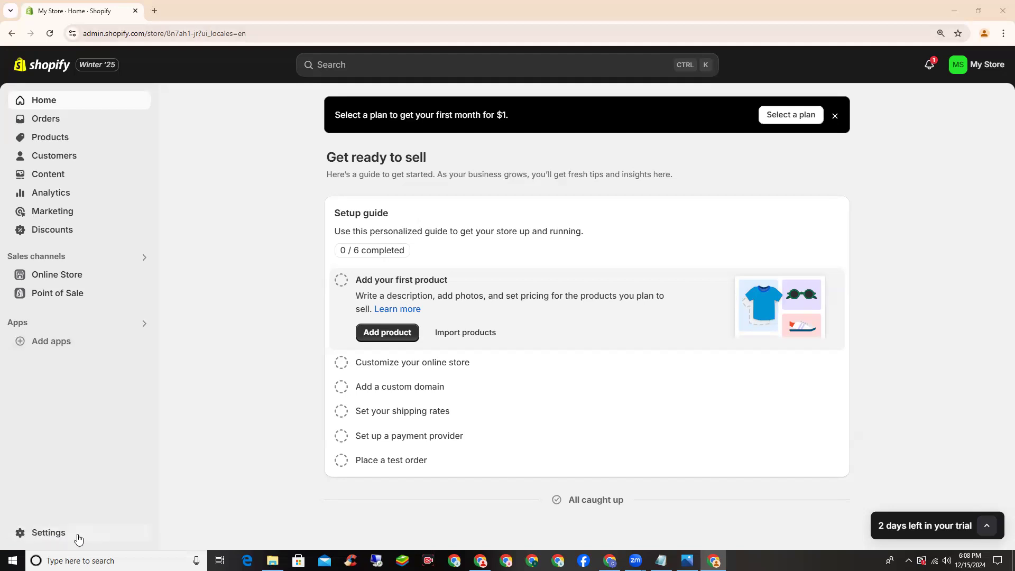
click(50, 533)
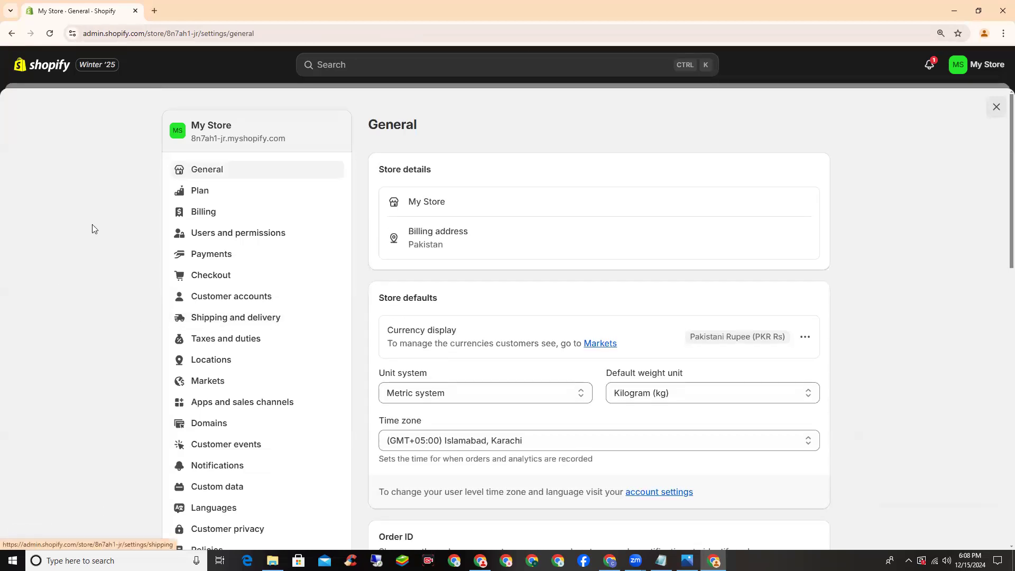
Zoom the browser page in by two levels from Chrome's menu
click(1002, 33)
click(974, 273)
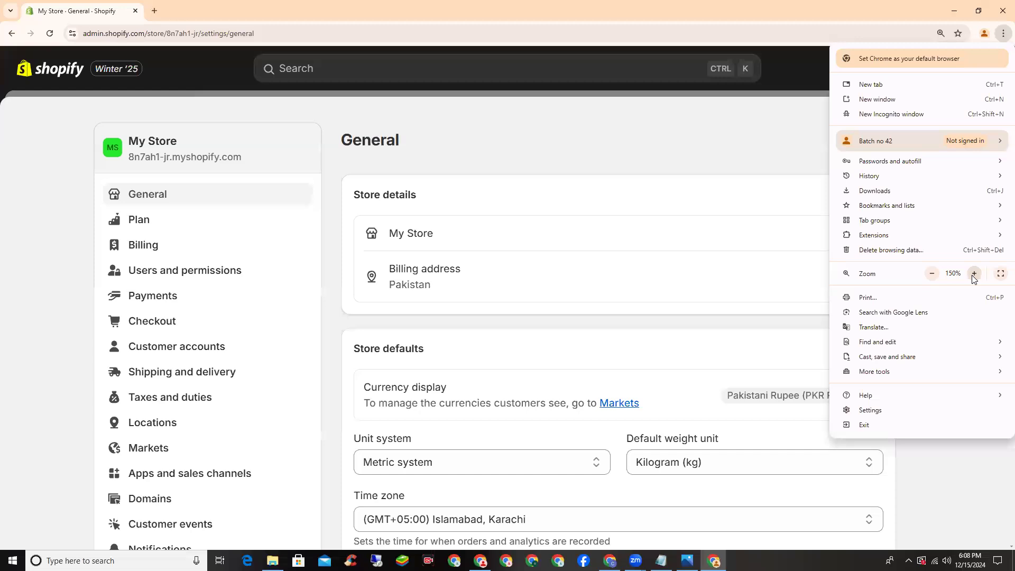
click(974, 273)
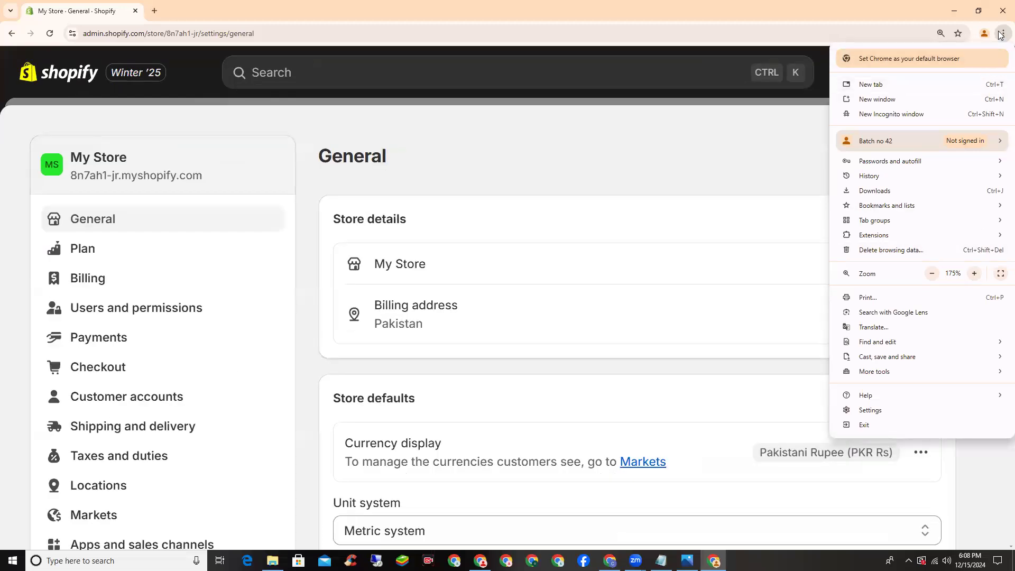
key(Escape)
Review the General settings and start editing the Store details profile
scroll(954, 194, down, 1)
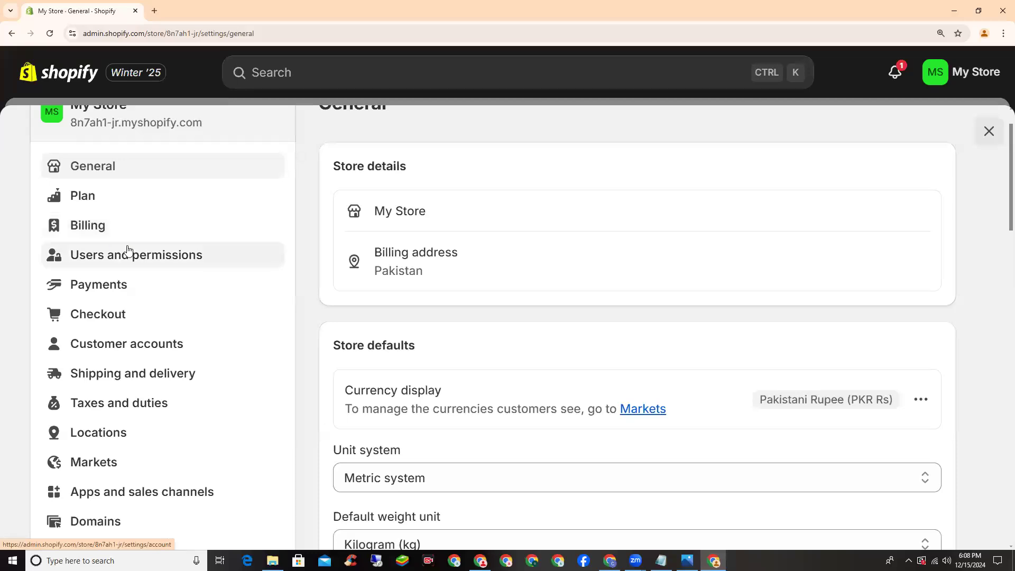
scroll(50, 288, down, 3)
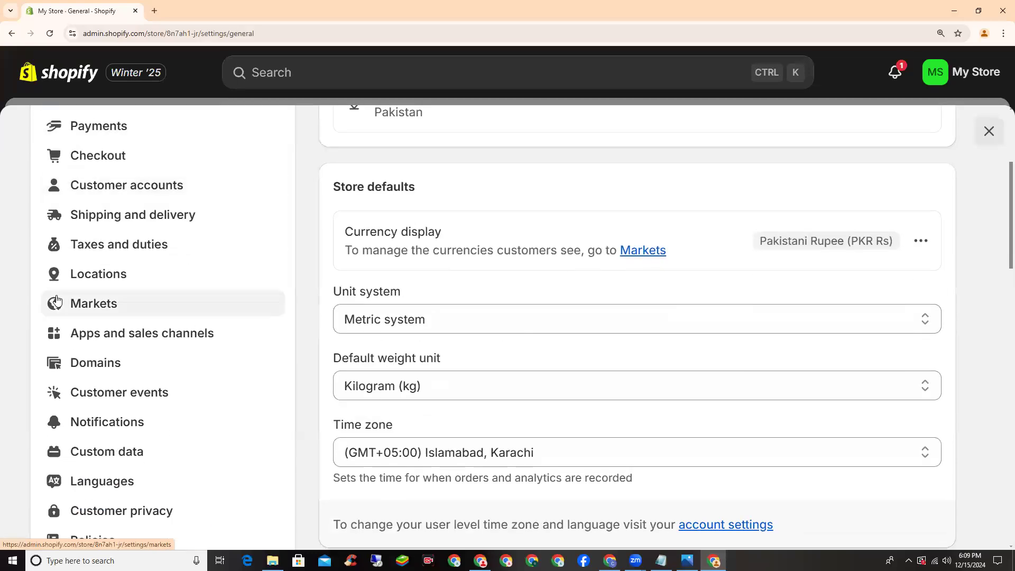
scroll(60, 301, up, 4)
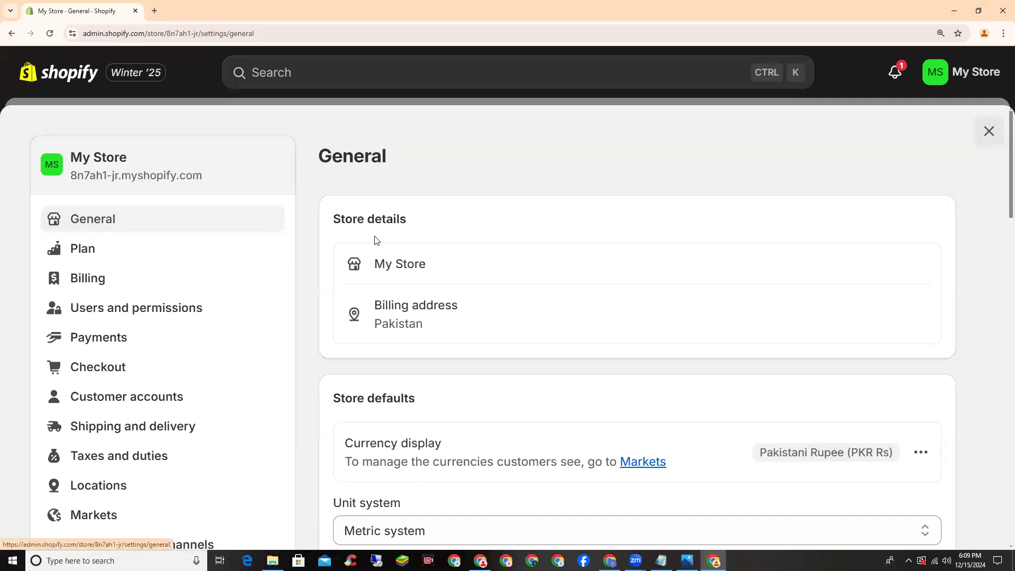
scroll(377, 237, down, 1)
drag(332, 168, 412, 169)
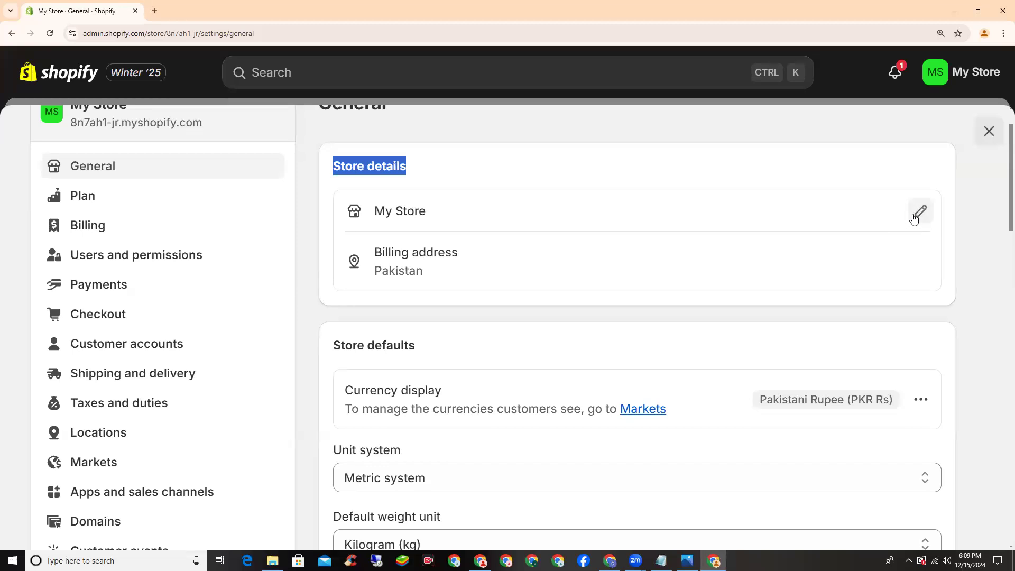
click(918, 213)
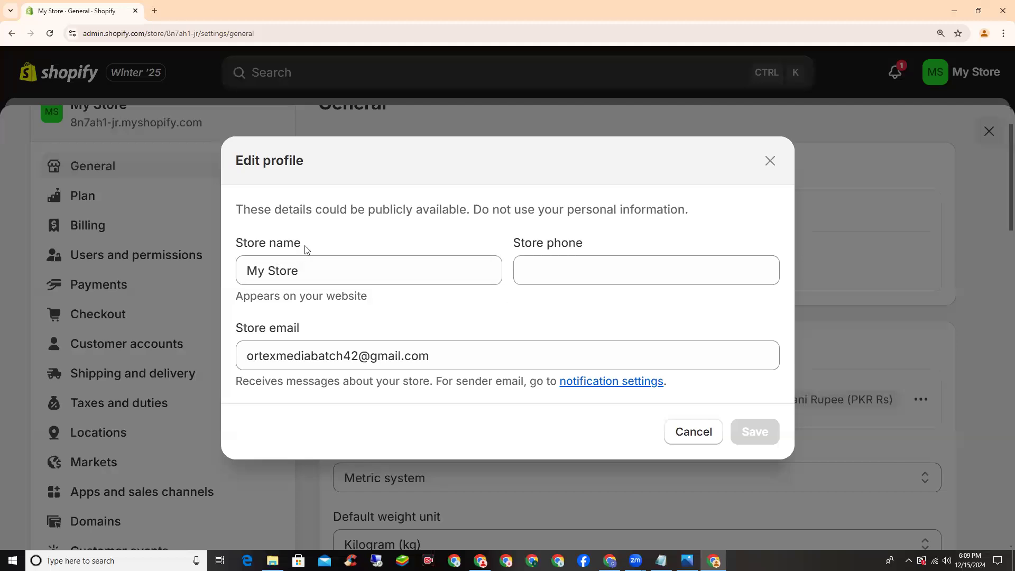
Replace the store name with 'Leather Bags'
drag(303, 245, 236, 243)
click(349, 271)
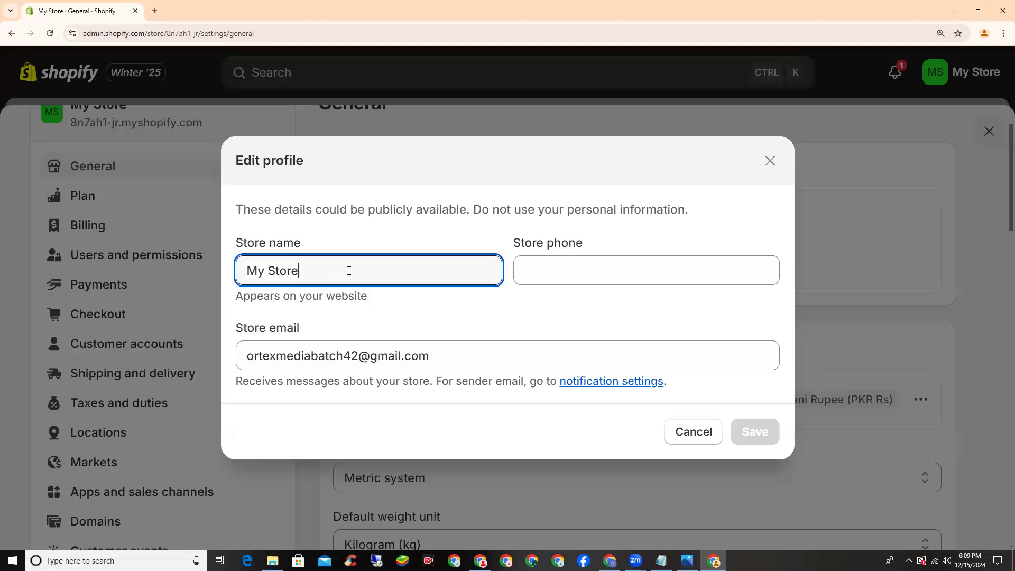
triple_click(253, 270)
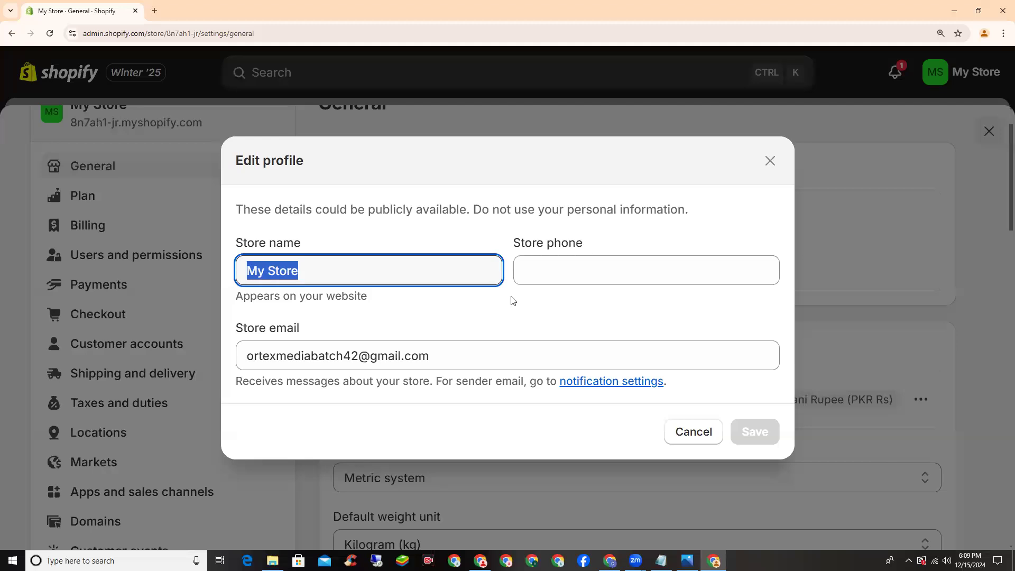
key(BackSpace)
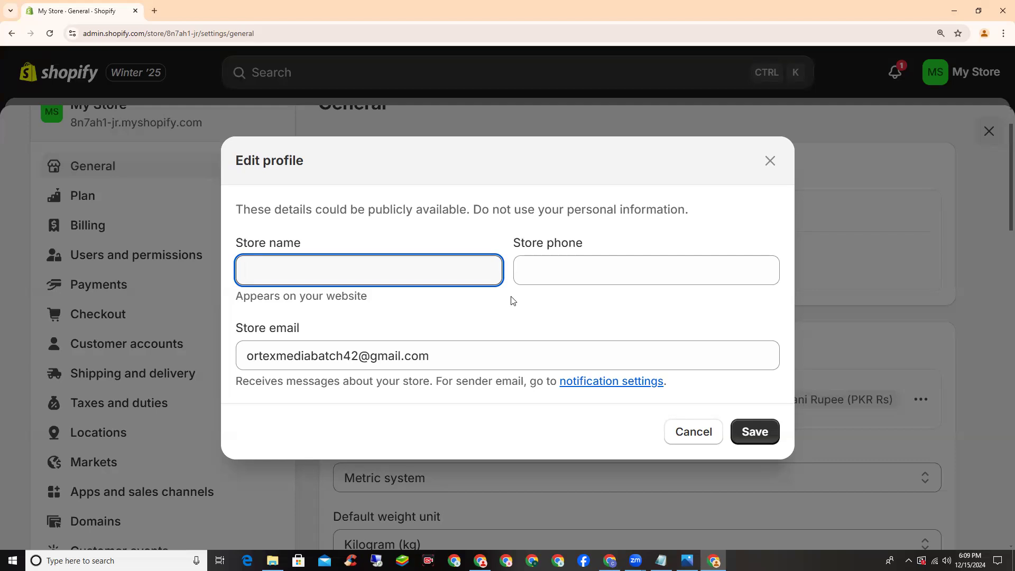
text(Leater)
key(BackSpace)
key(BackSpace)
key(BackSpace)
text(ther Bags)
Enter the store phone number and save the profile
click(572, 263)
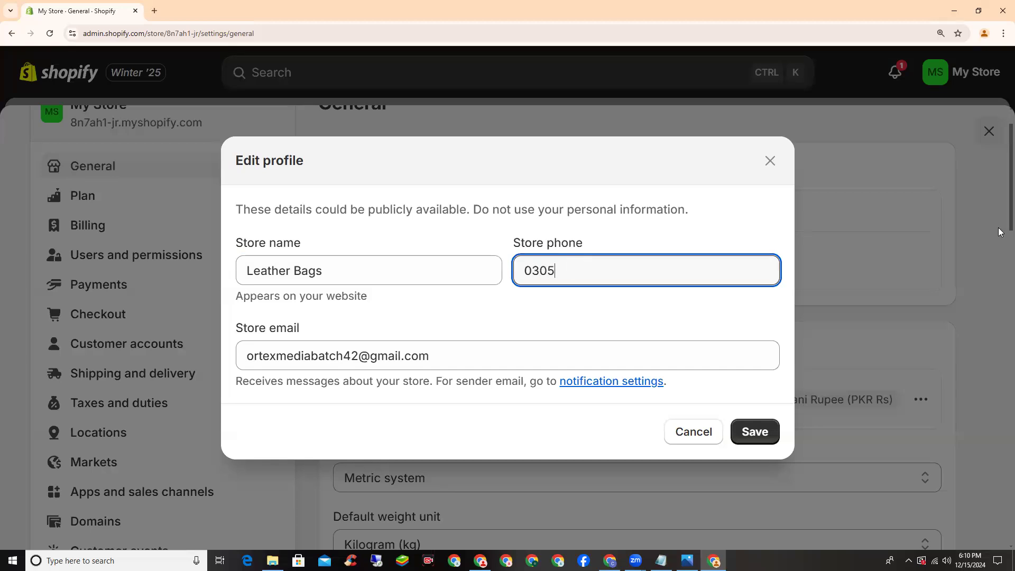
click(758, 434)
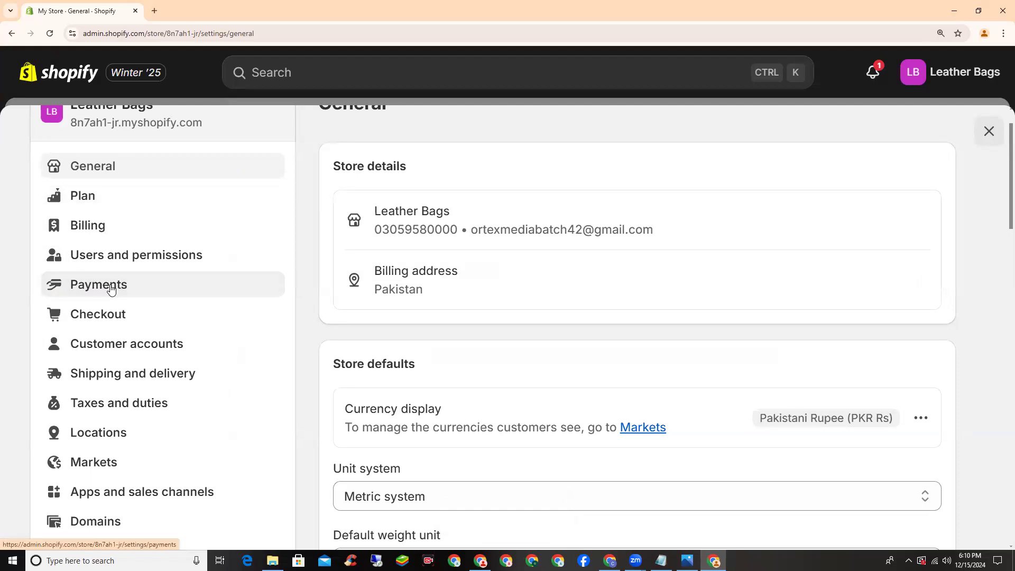
click(110, 288)
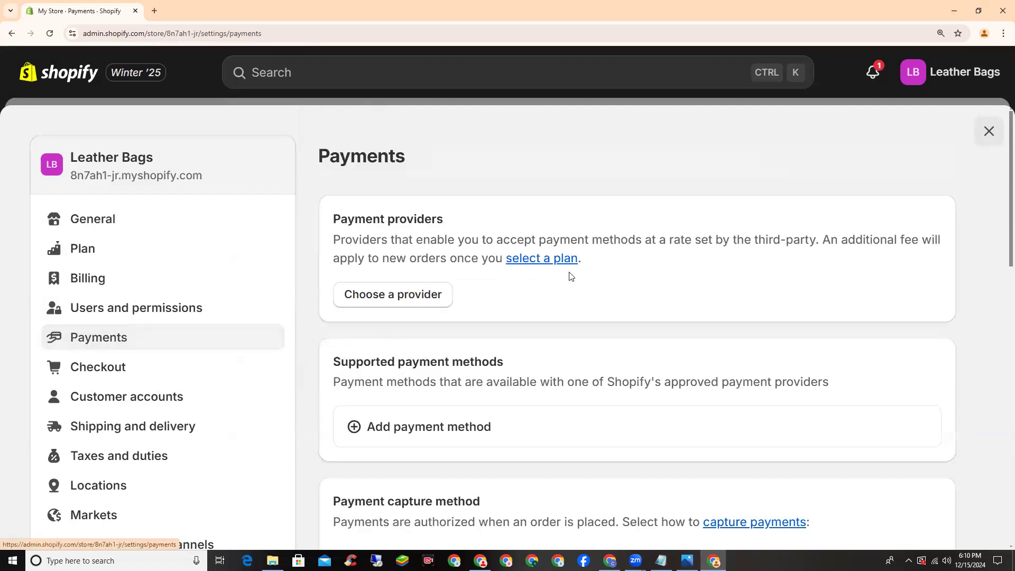
scroll(570, 275, down, 7)
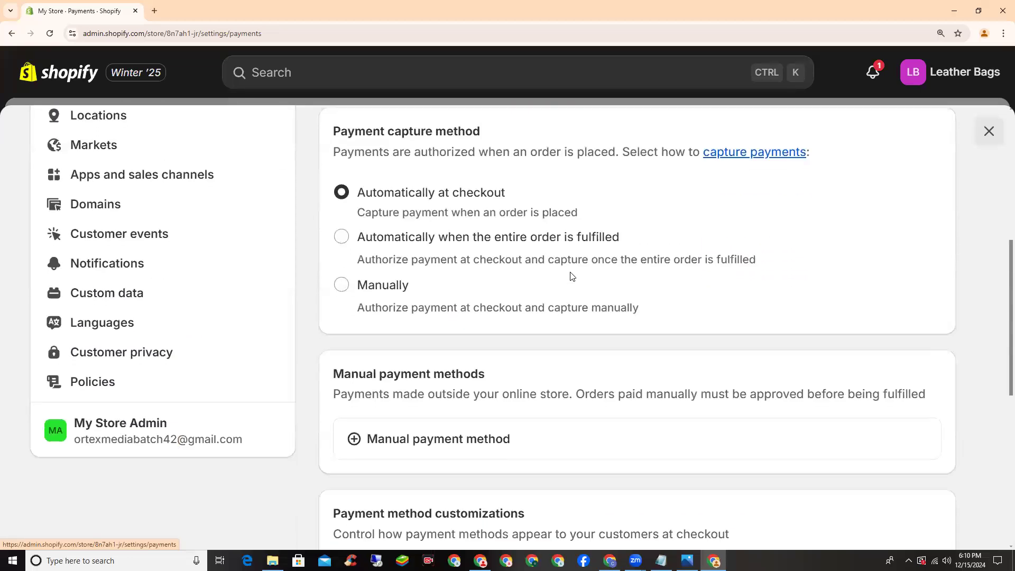
scroll(571, 275, down, 2)
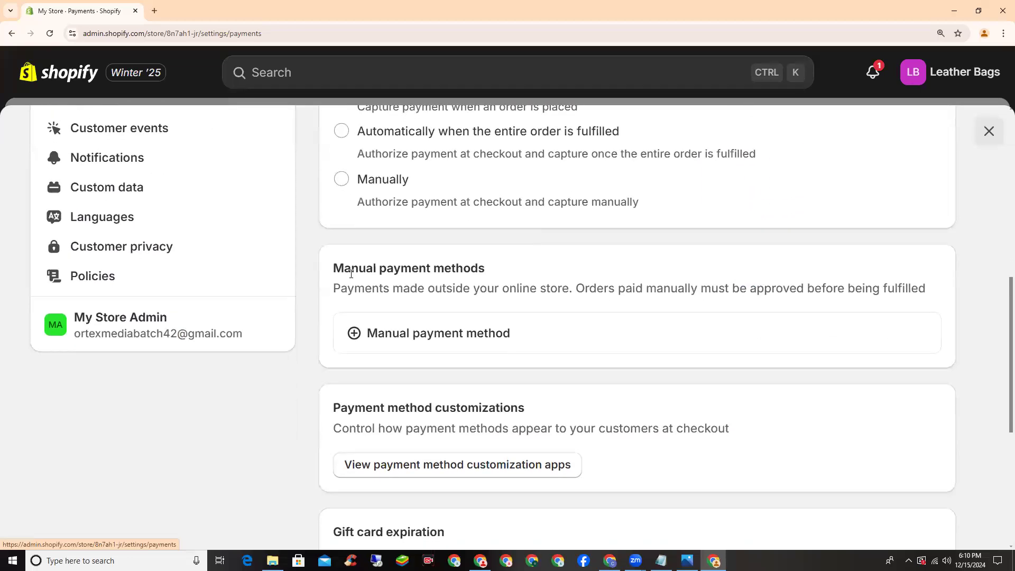
drag(334, 268, 485, 268)
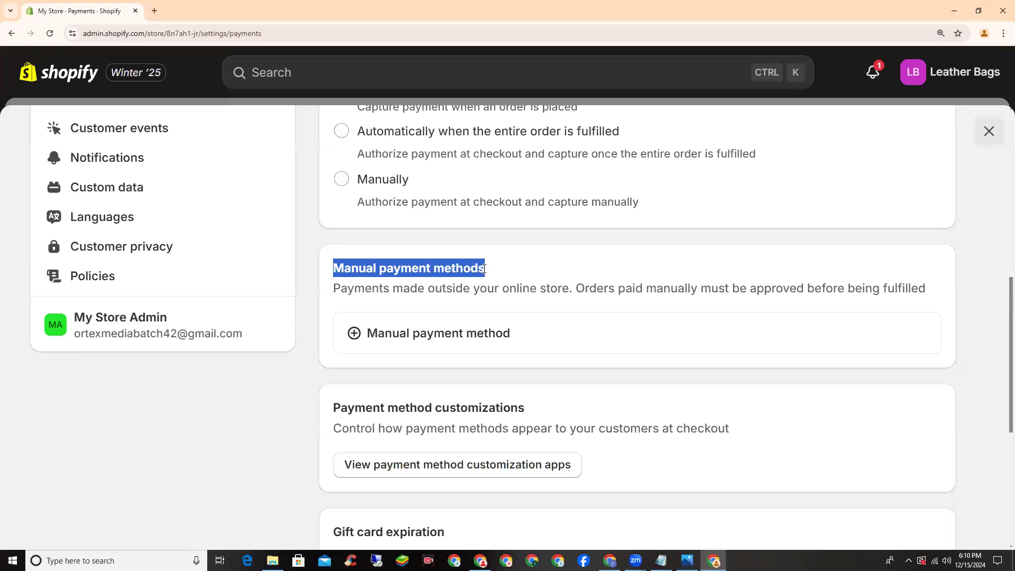
click(484, 268)
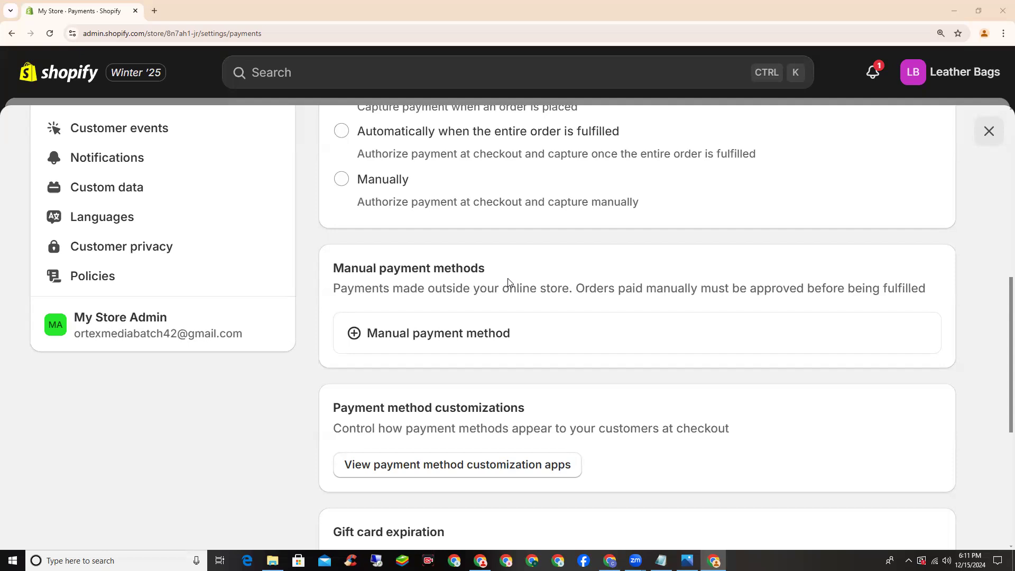
drag(328, 274, 496, 273)
click(344, 356)
scroll(351, 336, down, 1)
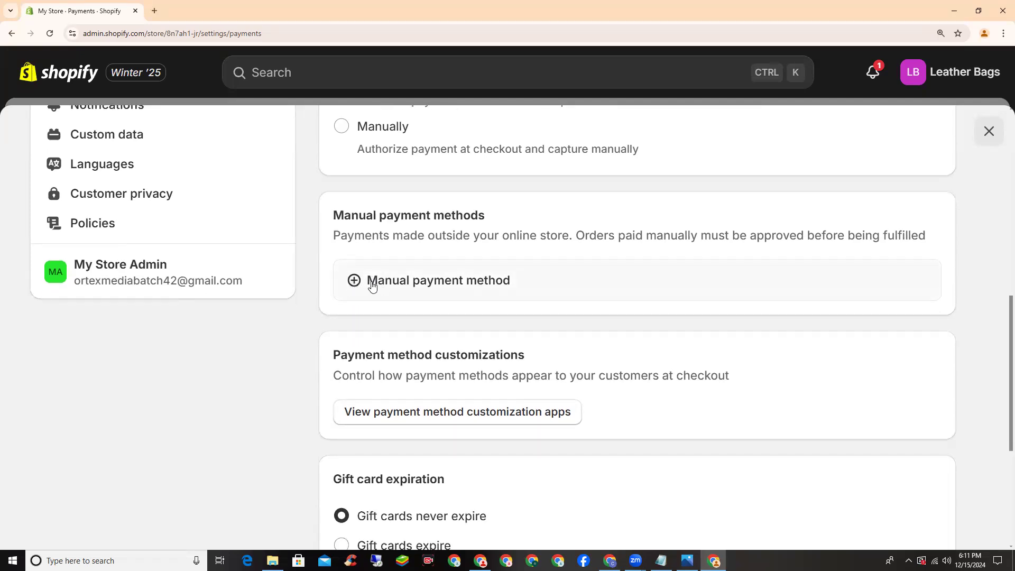
Activate Cash on Delivery (COD) as a manual payment method
click(414, 284)
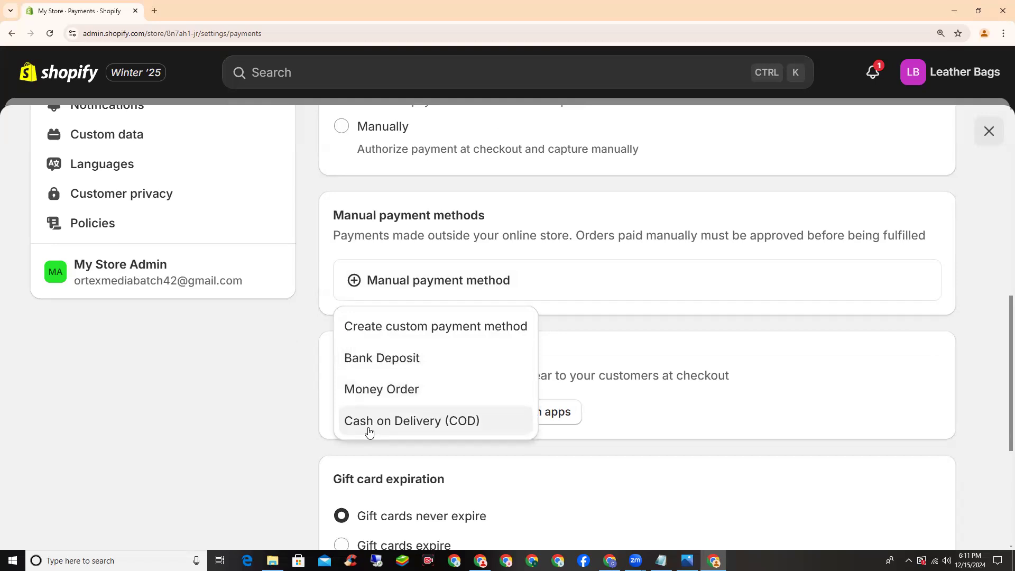
click(687, 560)
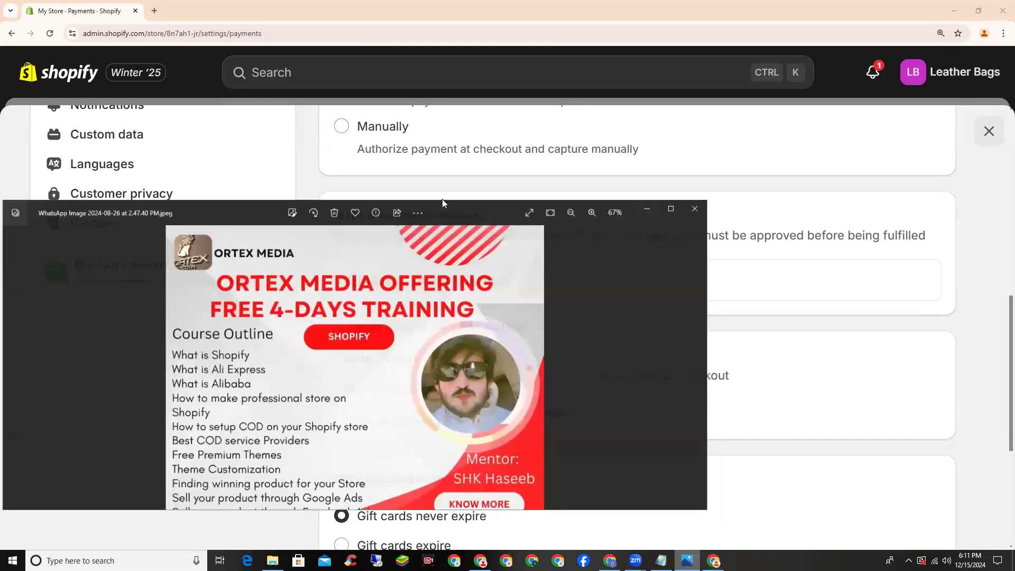
scroll(314, 301, up, 2)
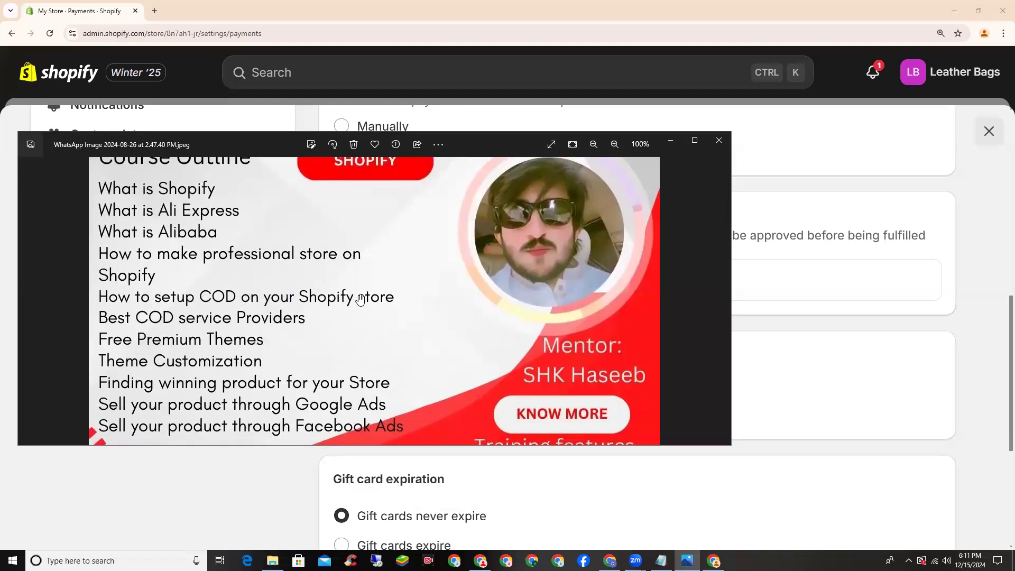
key(alt+Tab)
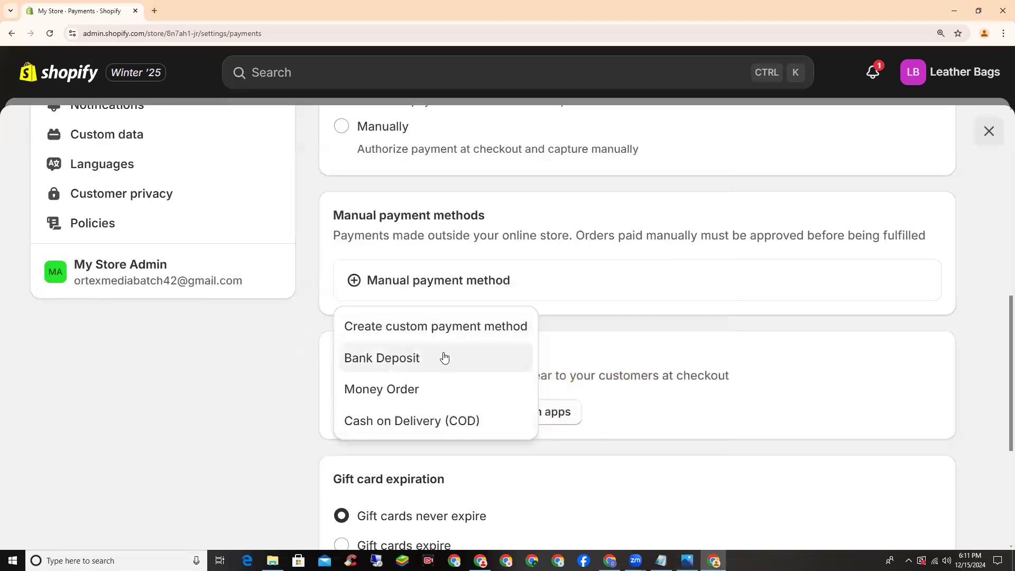
click(412, 426)
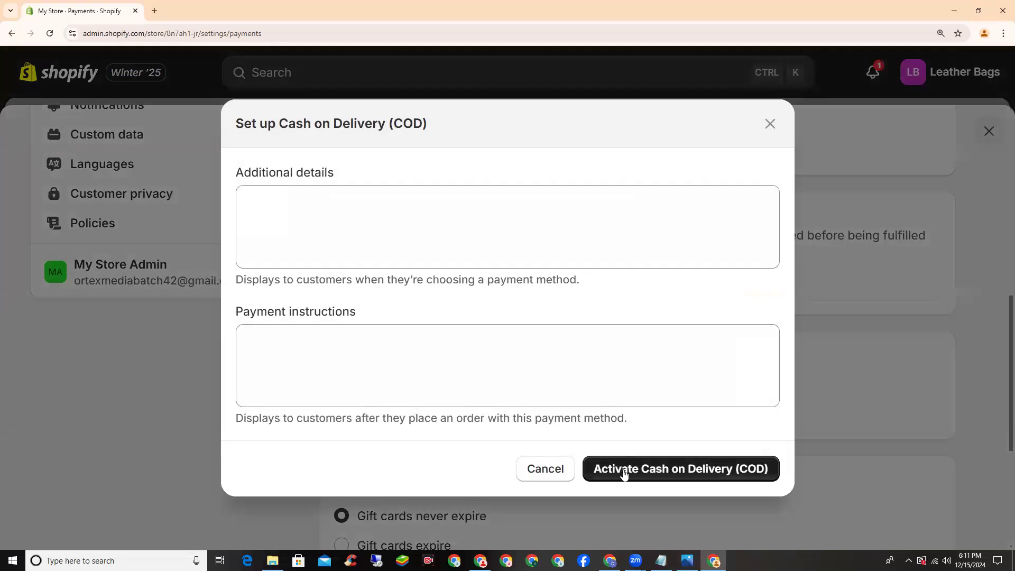
click(624, 475)
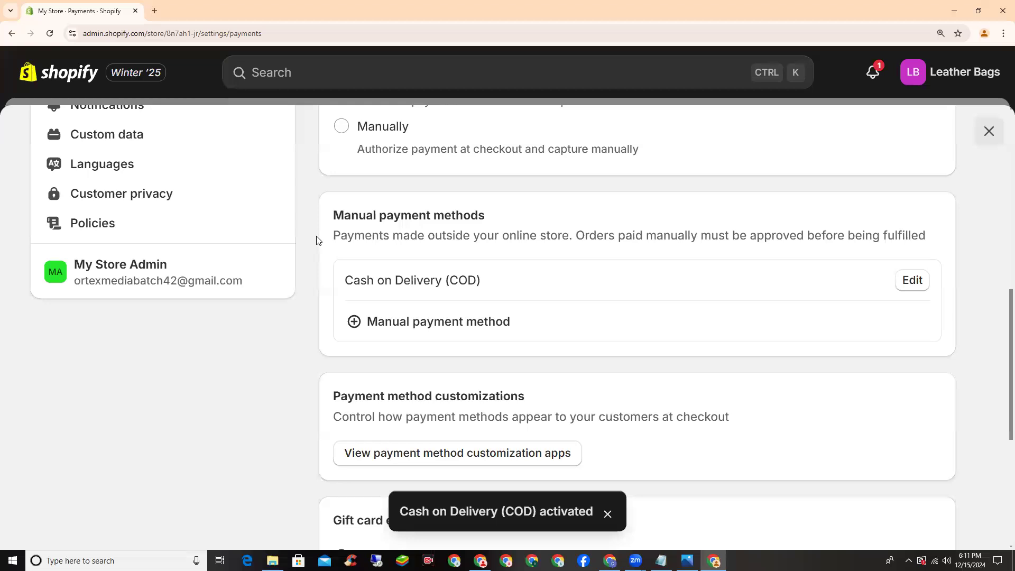
Go to the Checkout settings page
scroll(316, 242, up, 5)
scroll(312, 238, up, 1)
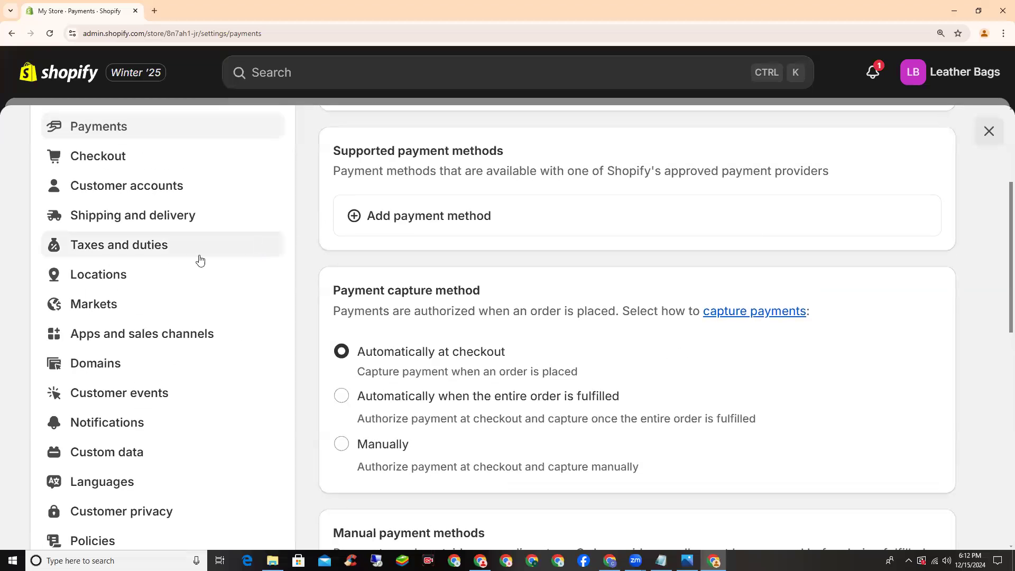
scroll(111, 256, up, 2)
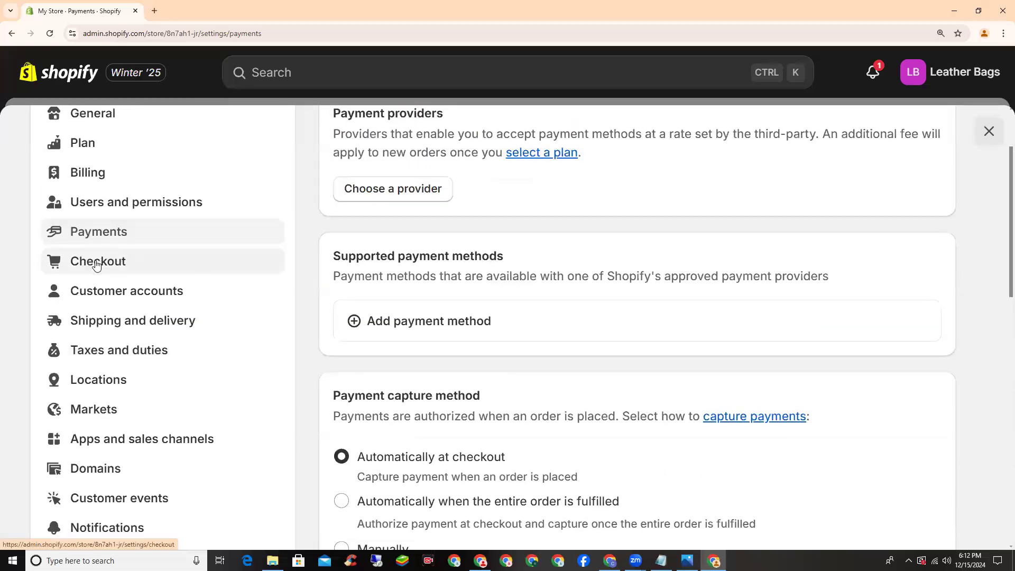
click(107, 264)
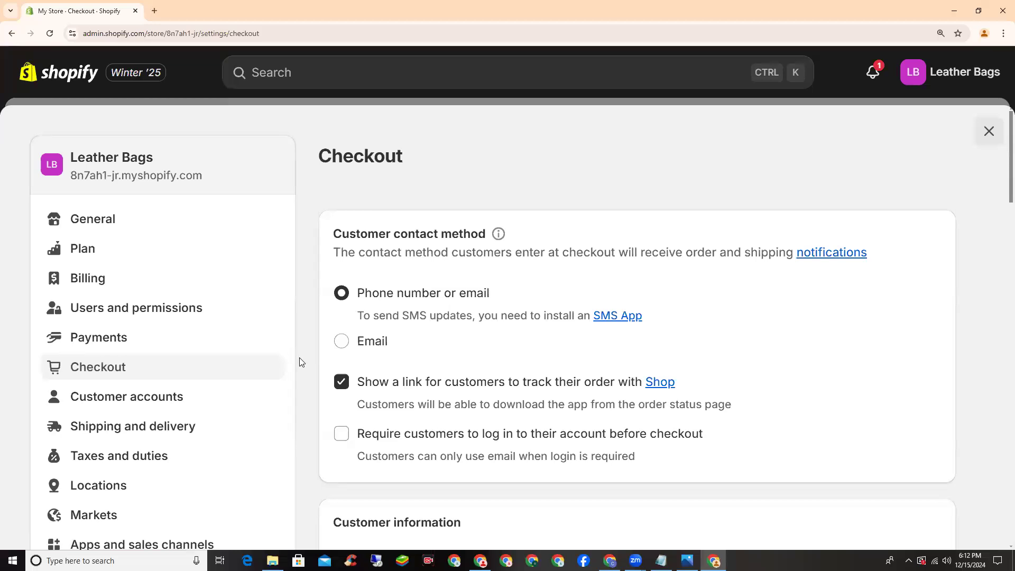
In a new tab, search 'perfumes' and start a Scents N Stories checkout for Catch 22
click(154, 10)
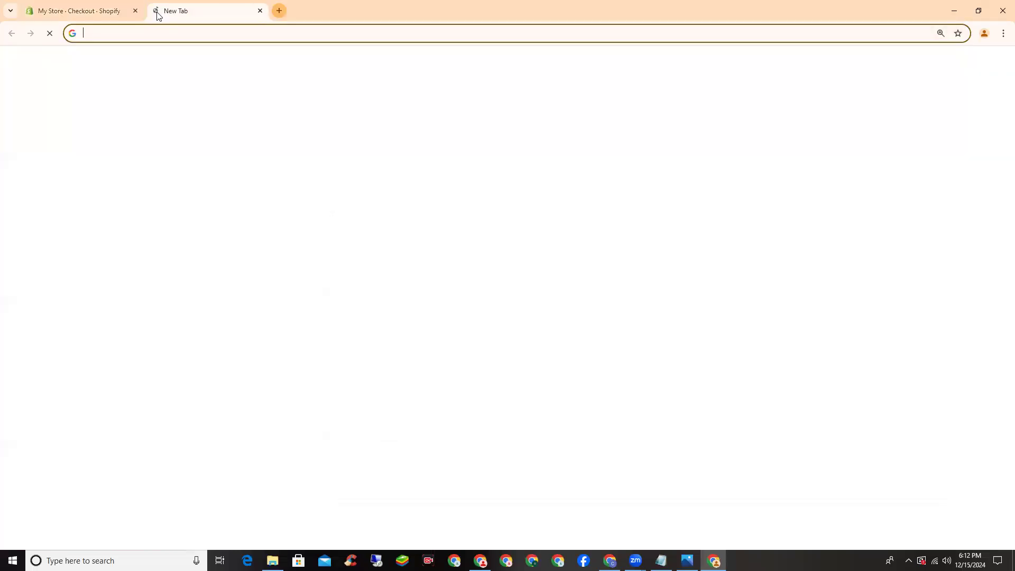
text(perfumes)
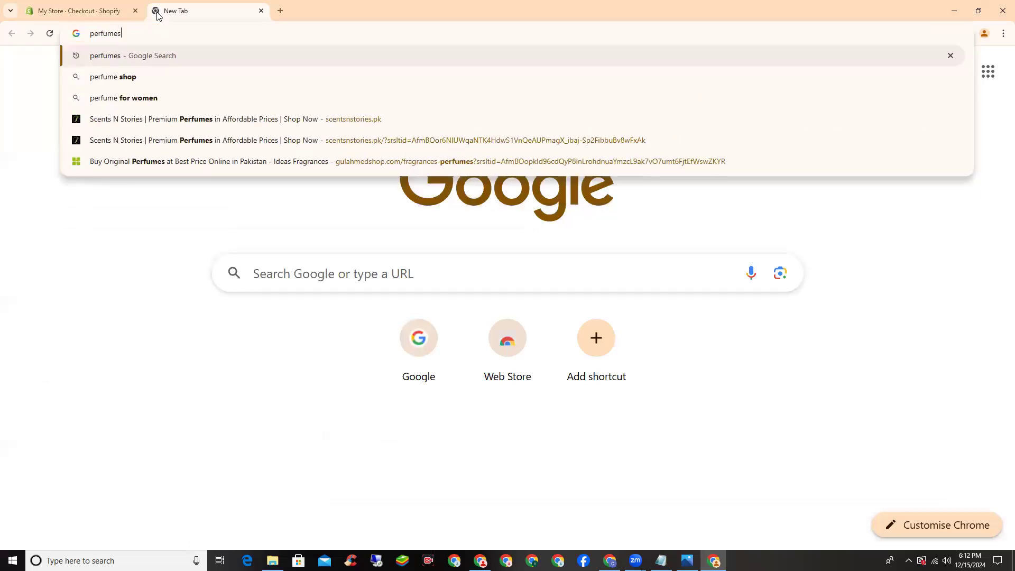
key(Return)
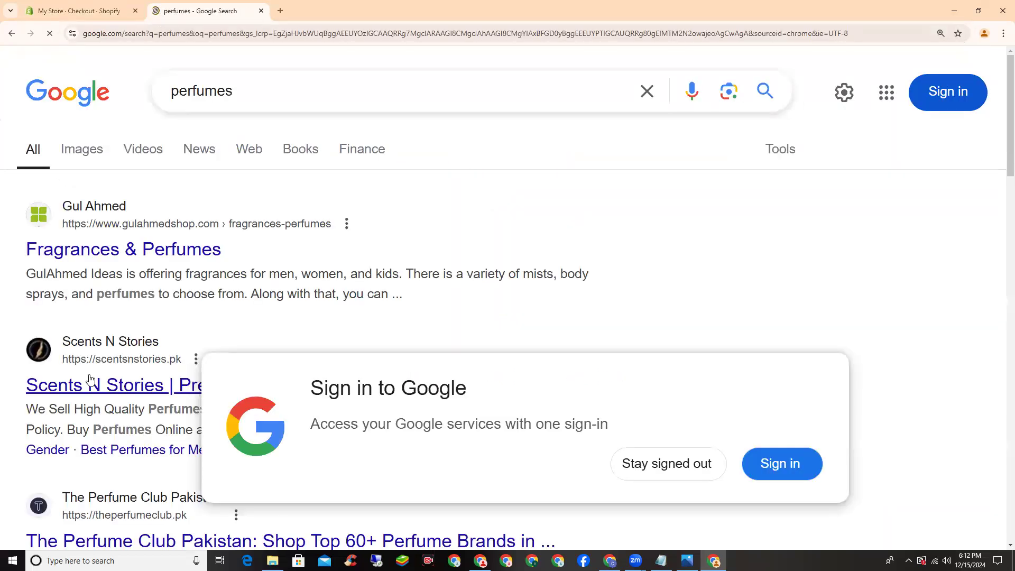
click(490, 376)
scroll(452, 330, down, 6)
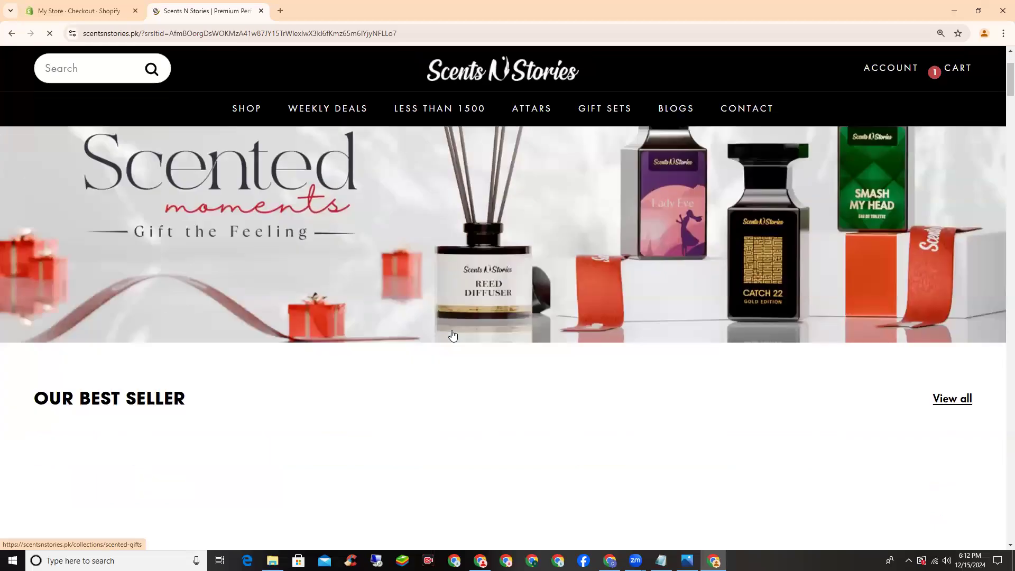
scroll(132, 249, down, 3)
click(127, 229)
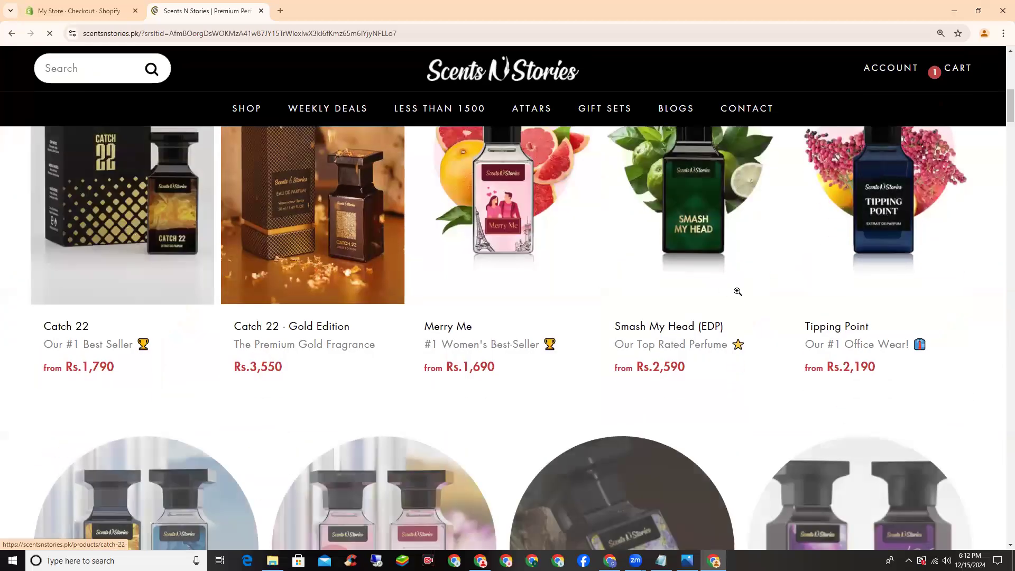
scroll(688, 446, down, 5)
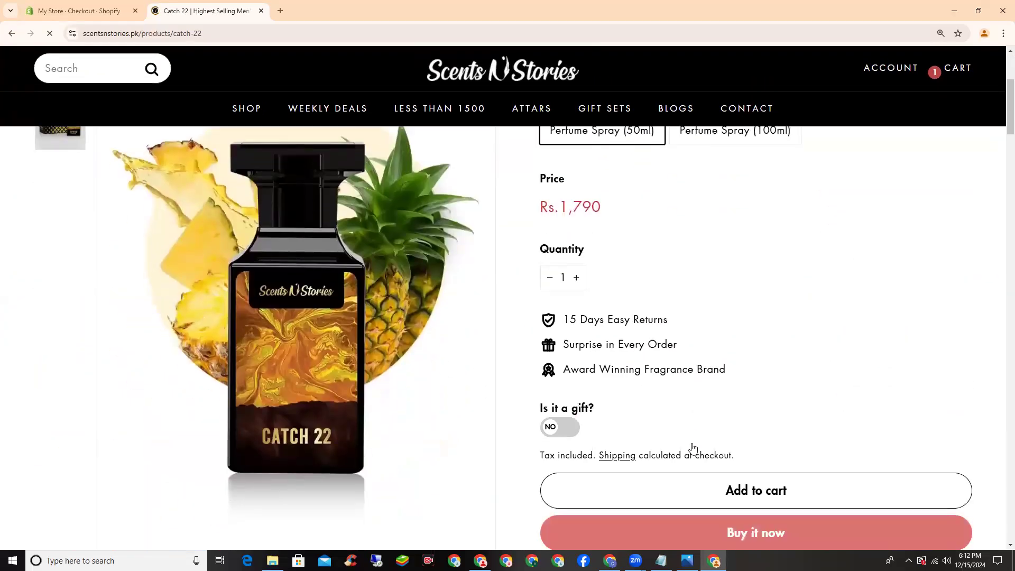
click(691, 442)
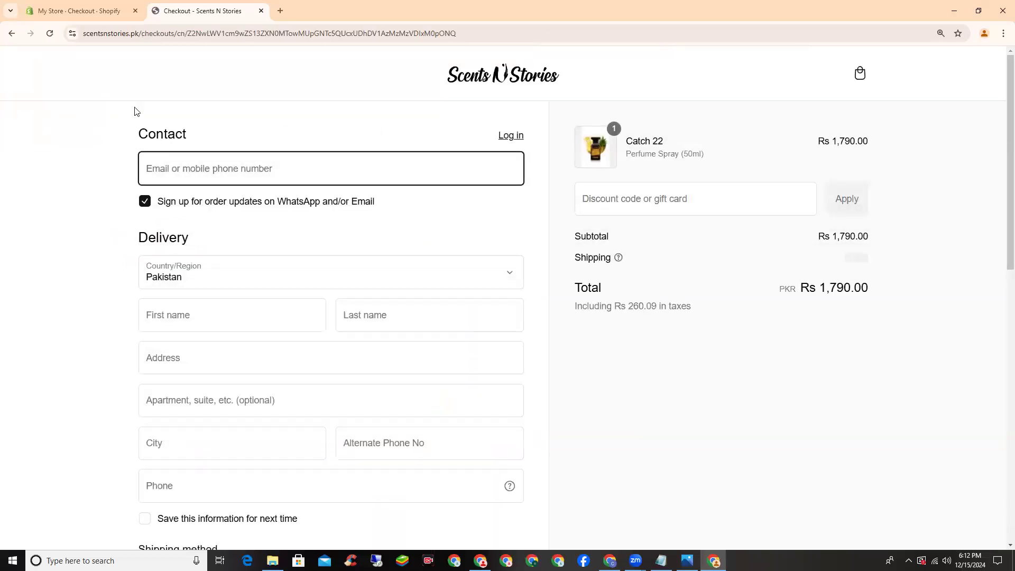
Inspect the checkout's first name, last name, address and city fields, then return to Shopify
scroll(449, 256, down, 5)
scroll(442, 242, up, 5)
click(236, 311)
click(351, 308)
scroll(231, 306, down, 1)
click(214, 306)
click(291, 377)
scroll(476, 211, up, 1)
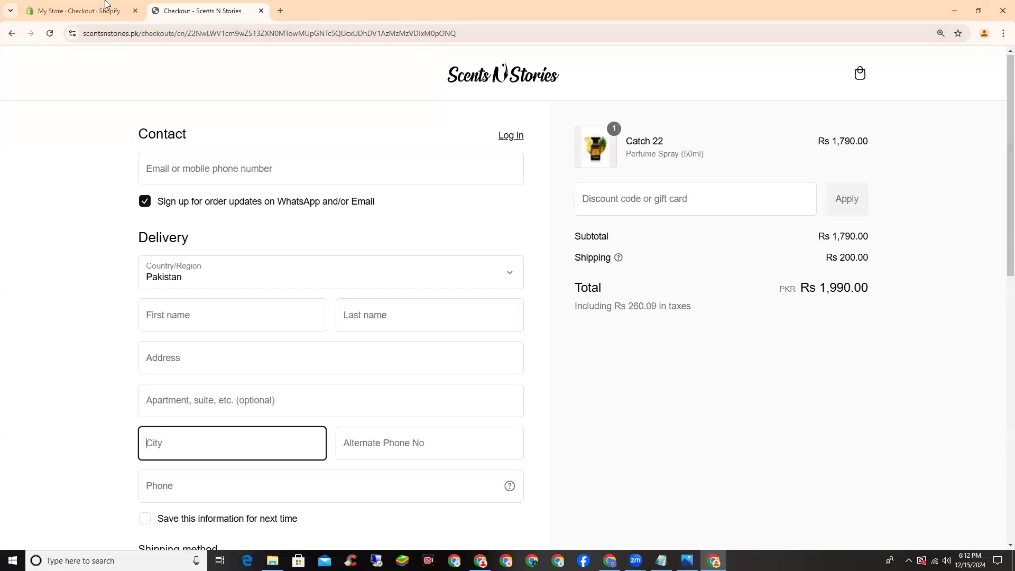
click(79, 11)
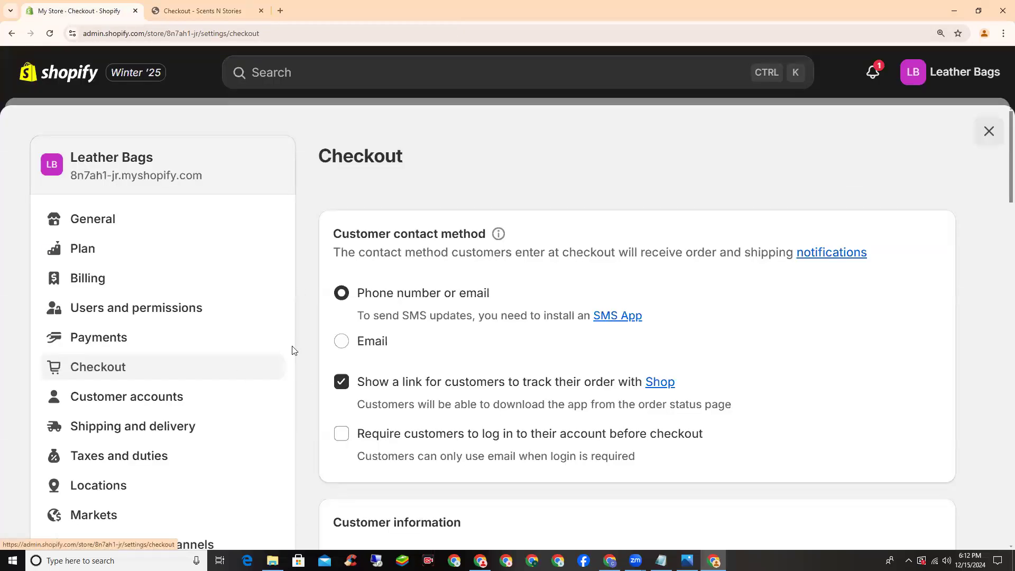
Require customers to give both first and last name at checkout
scroll(294, 350, down, 2)
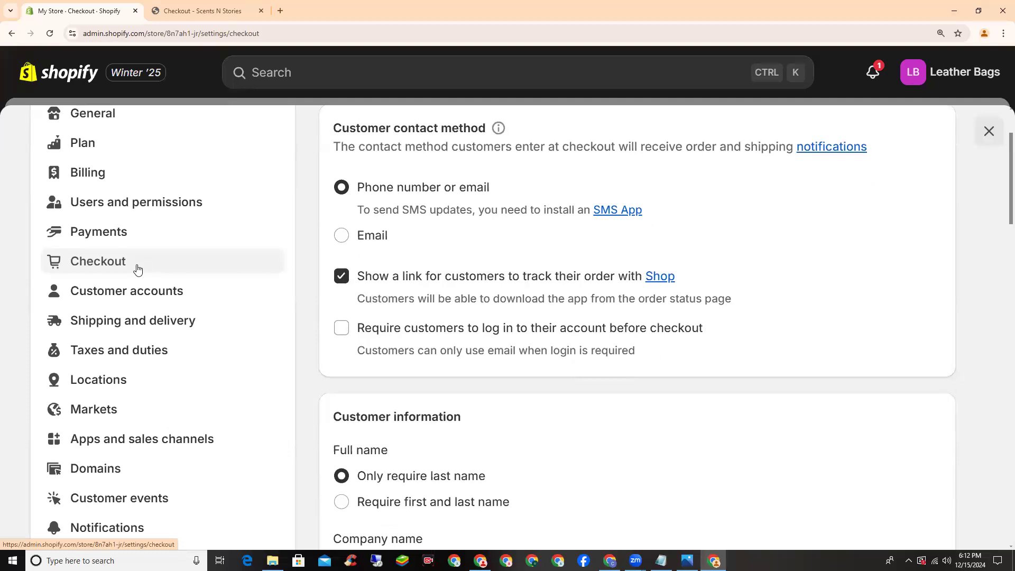
scroll(136, 270, down, 4)
drag(327, 209, 478, 208)
click(479, 208)
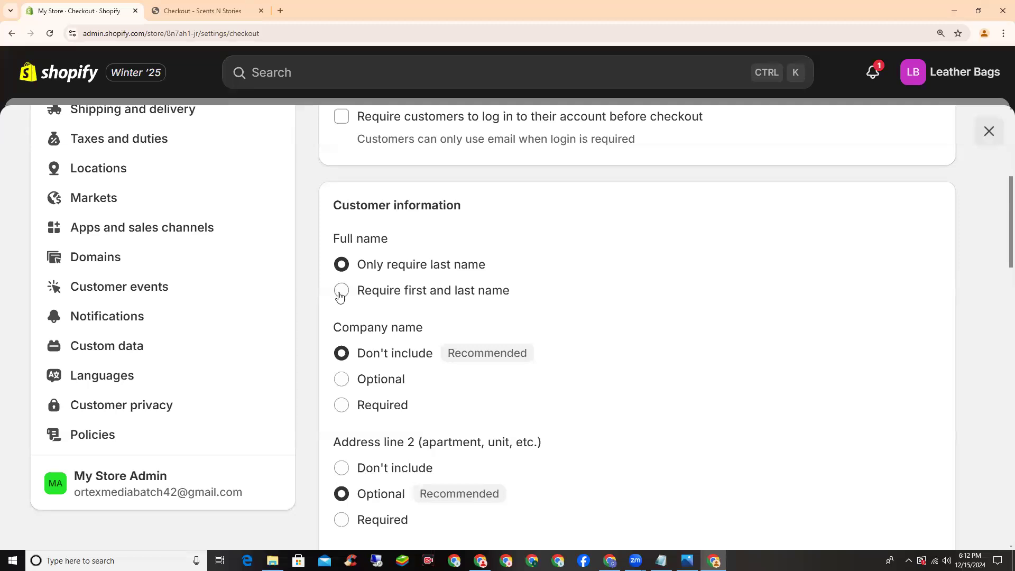
click(341, 294)
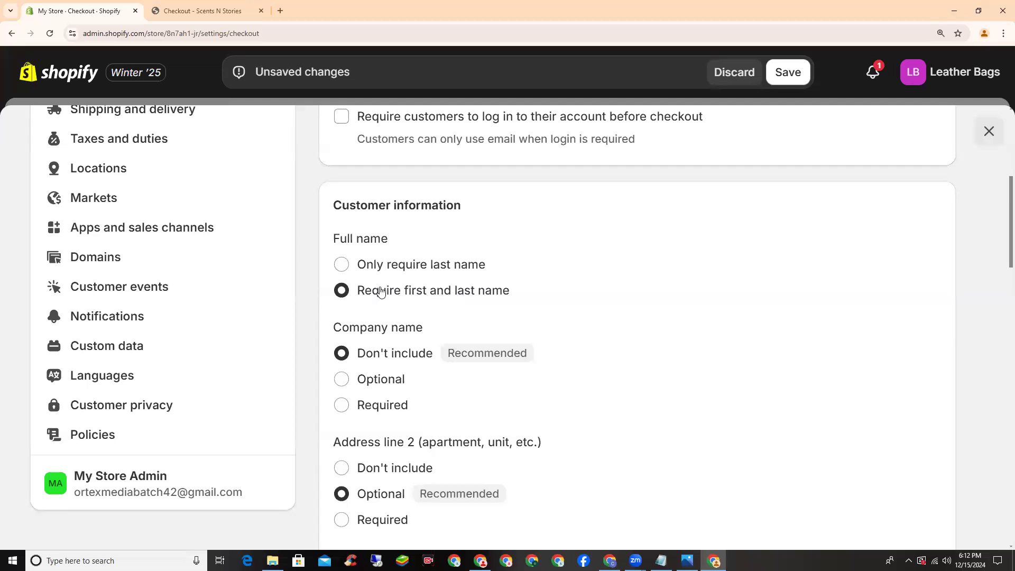
Make the shipping address phone number Required and save the checkout settings
scroll(381, 291, down, 1)
scroll(381, 291, down, 3)
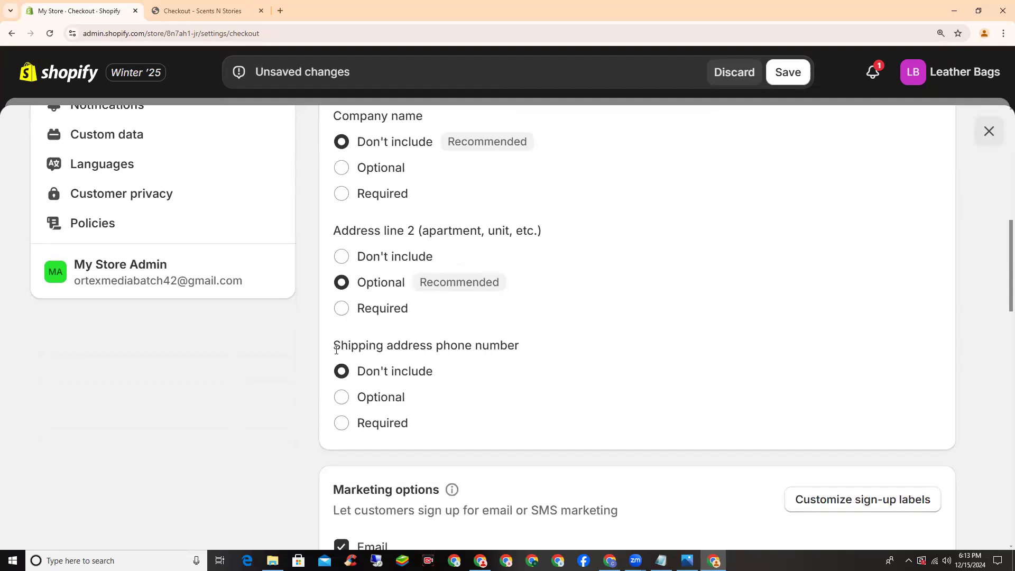
click(342, 426)
scroll(336, 356, up, 2)
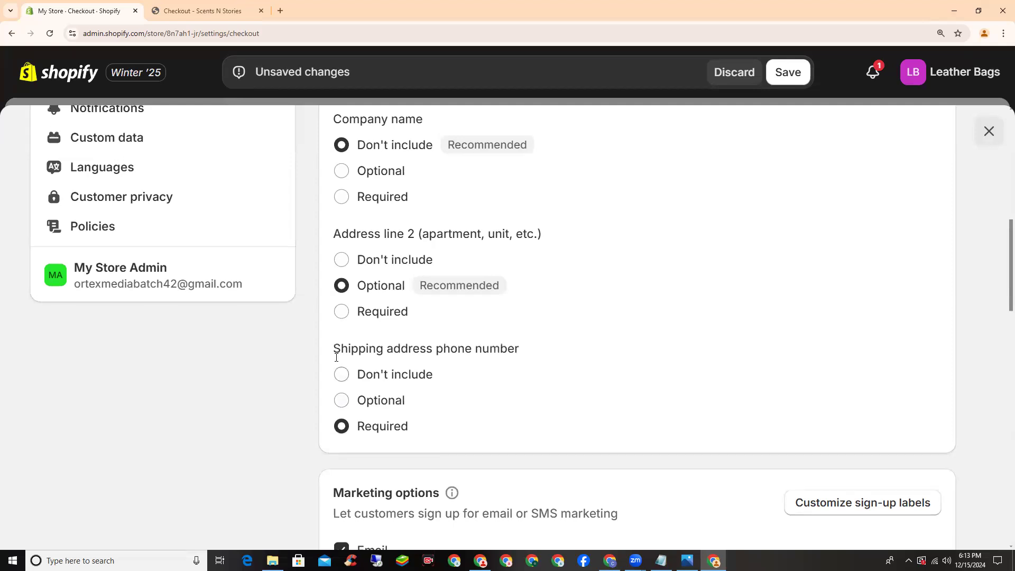
scroll(336, 356, up, 1)
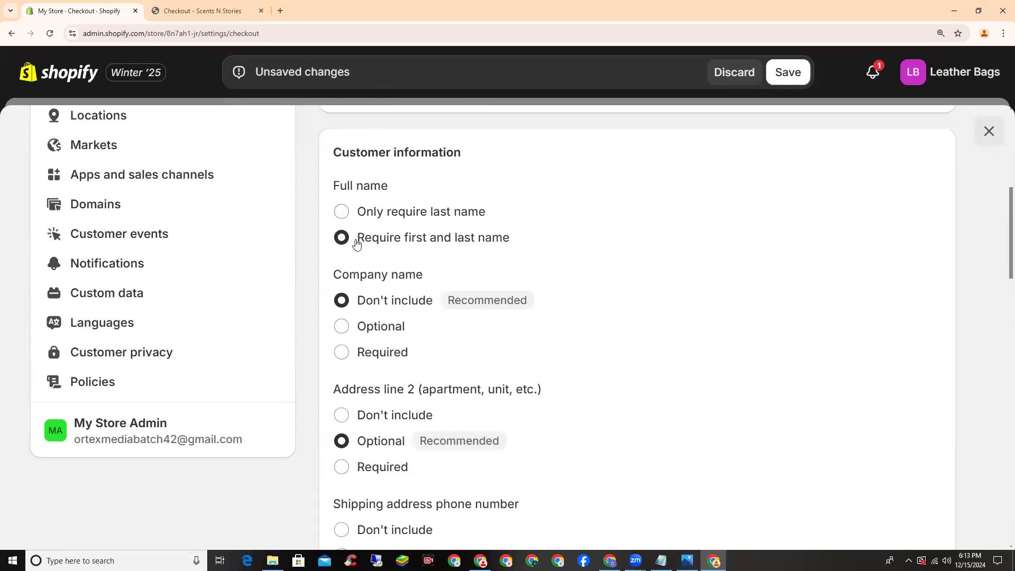
scroll(355, 243, down, 3)
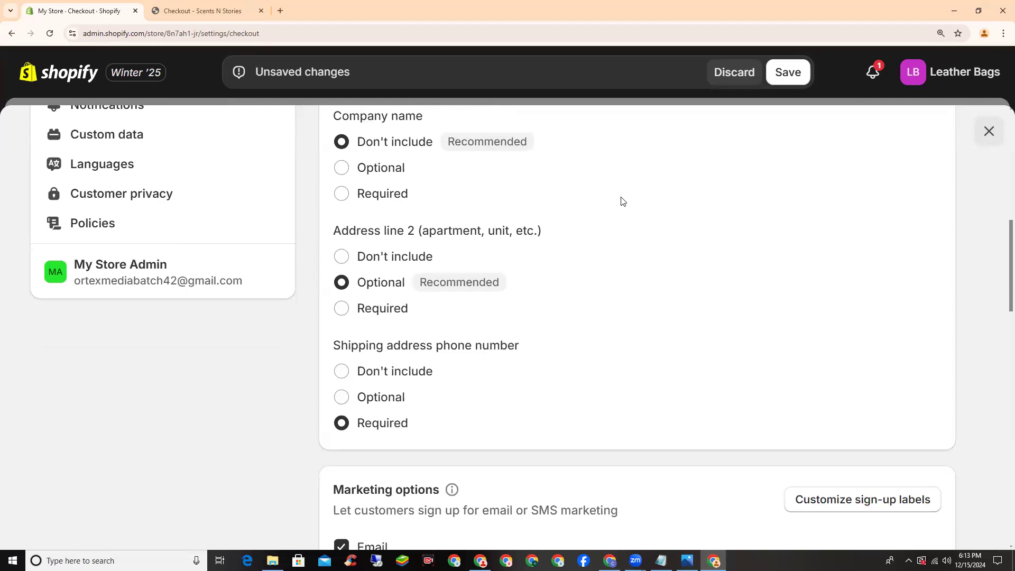
click(788, 73)
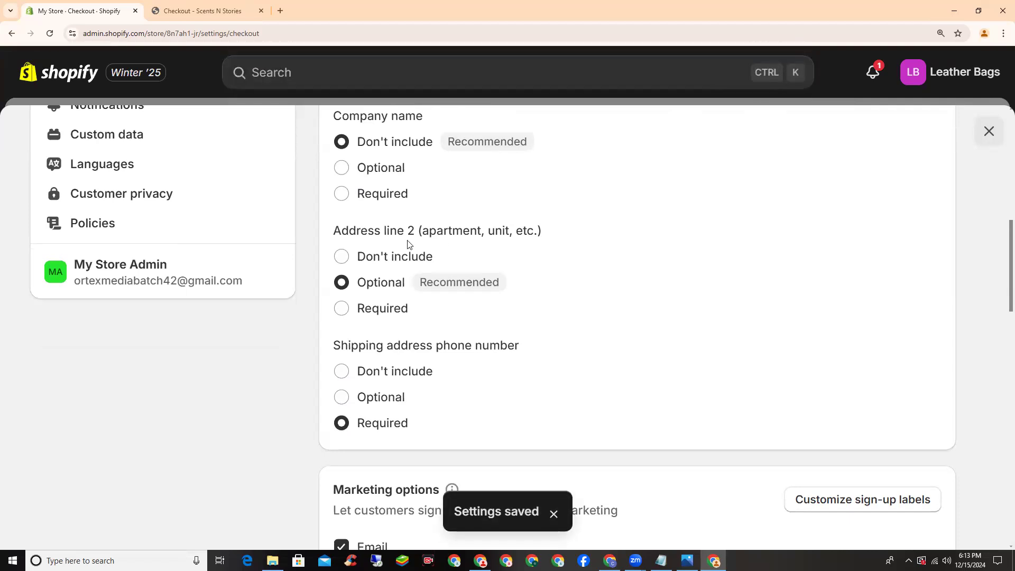
scroll(327, 288, up, 6)
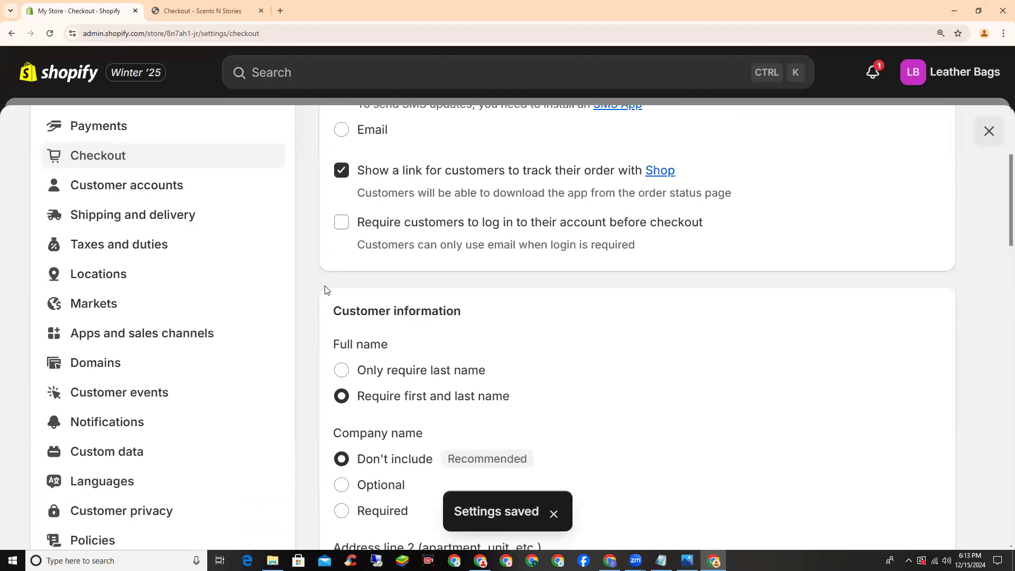
scroll(324, 290, up, 1)
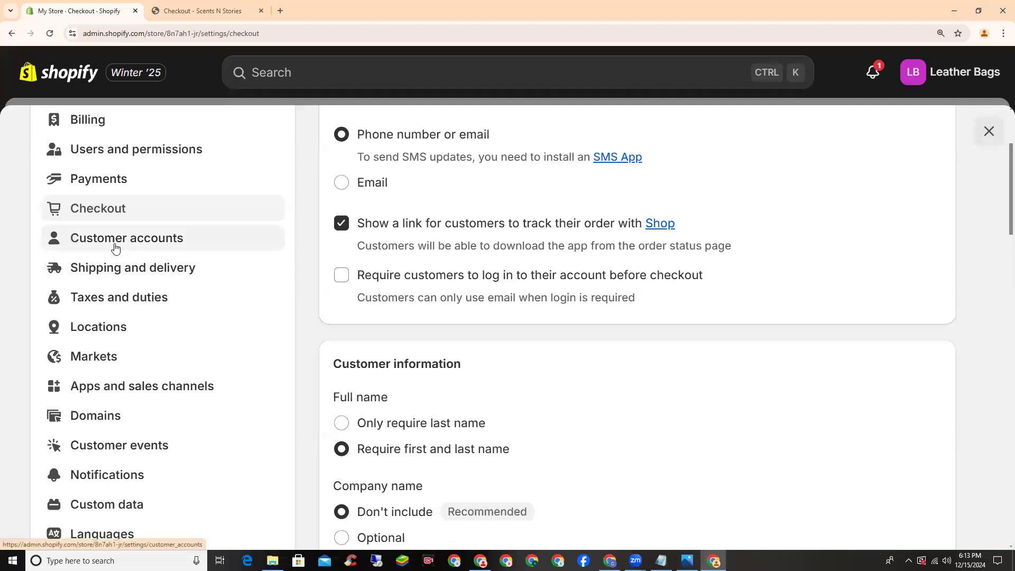
Change Pakistan's tax rate from 16% to 0% in Taxes and duties and save
click(125, 299)
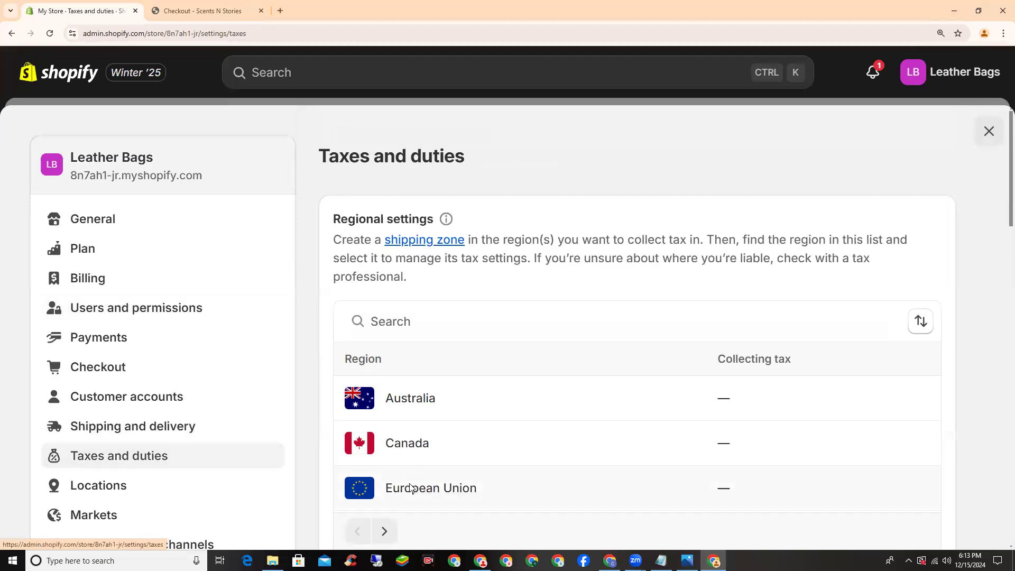
click(438, 322)
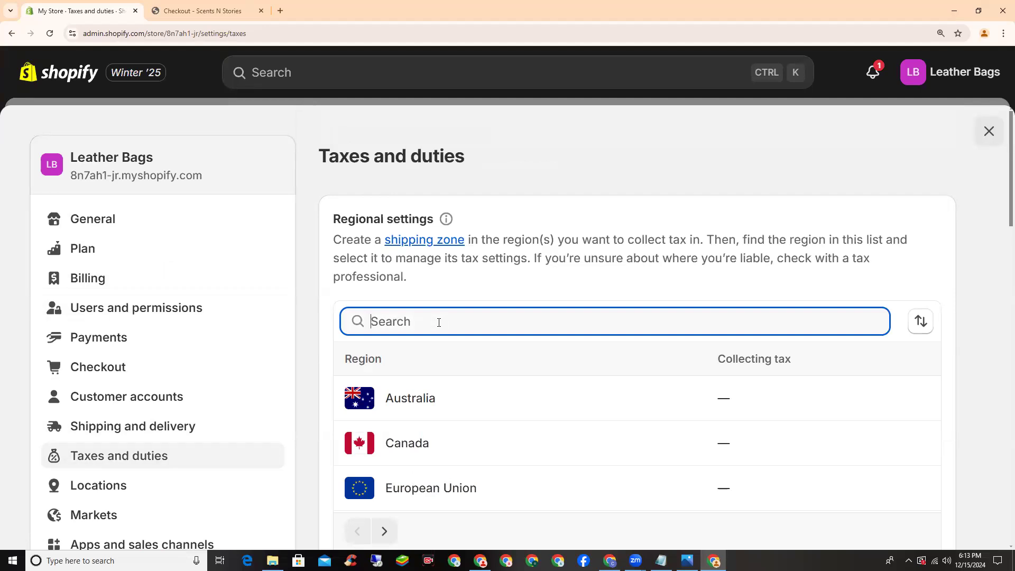
text(pak)
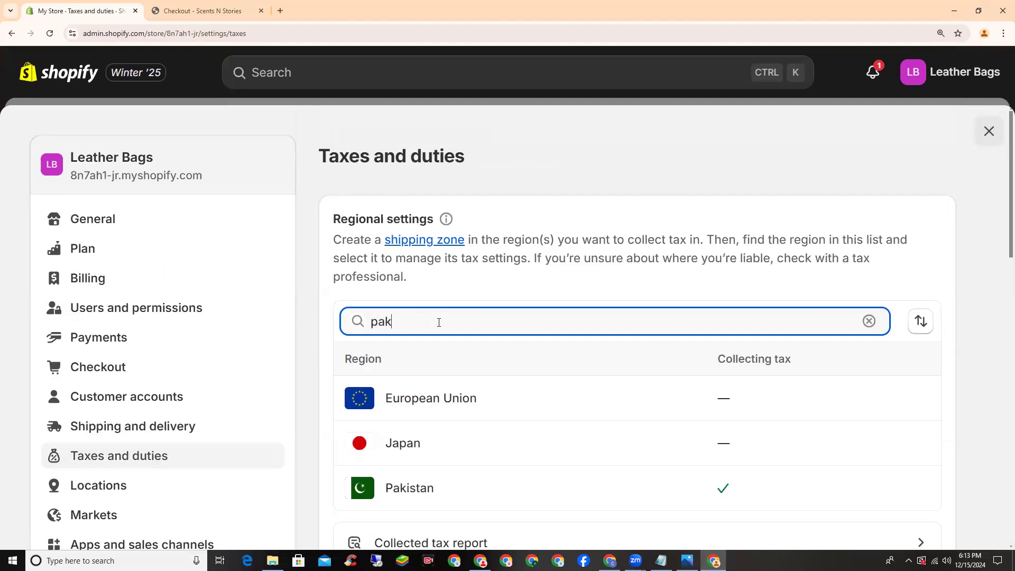
text(istan)
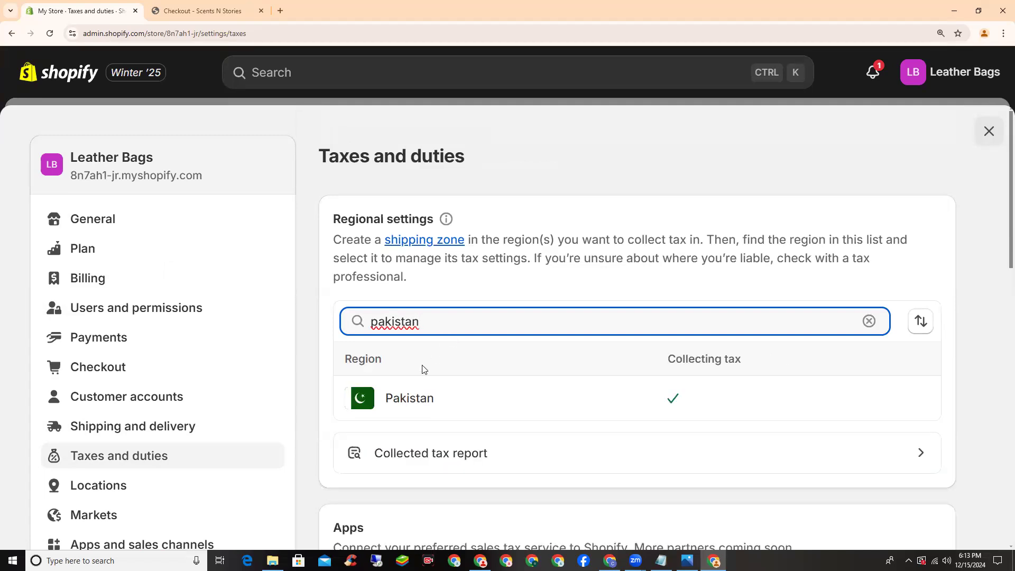
click(422, 402)
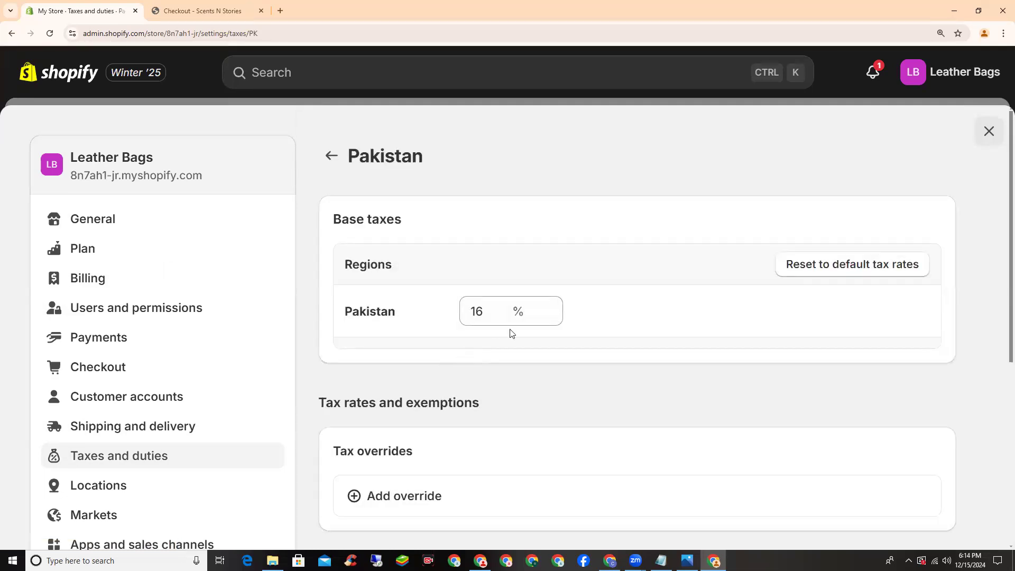
double_click(492, 315)
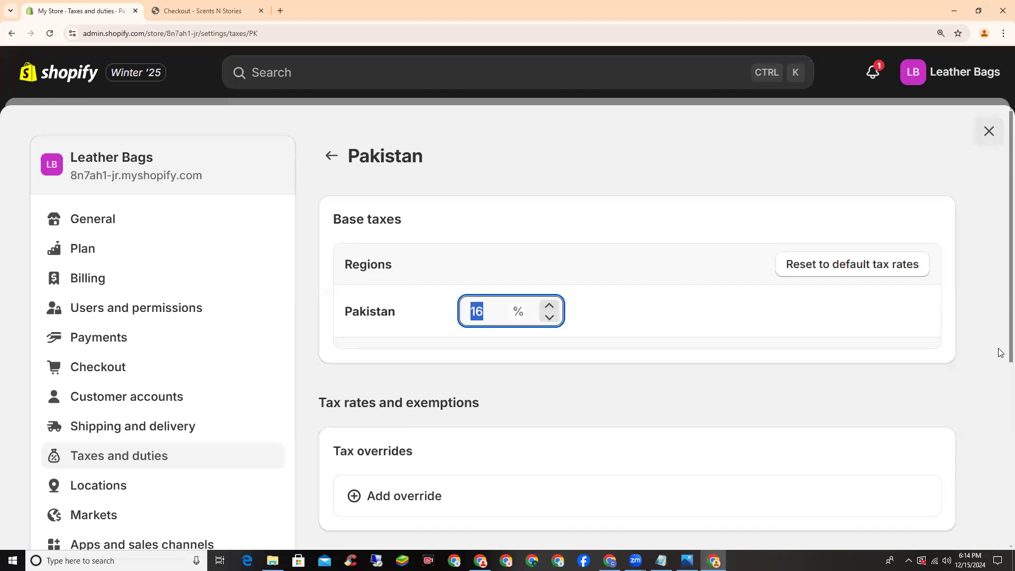
text(0)
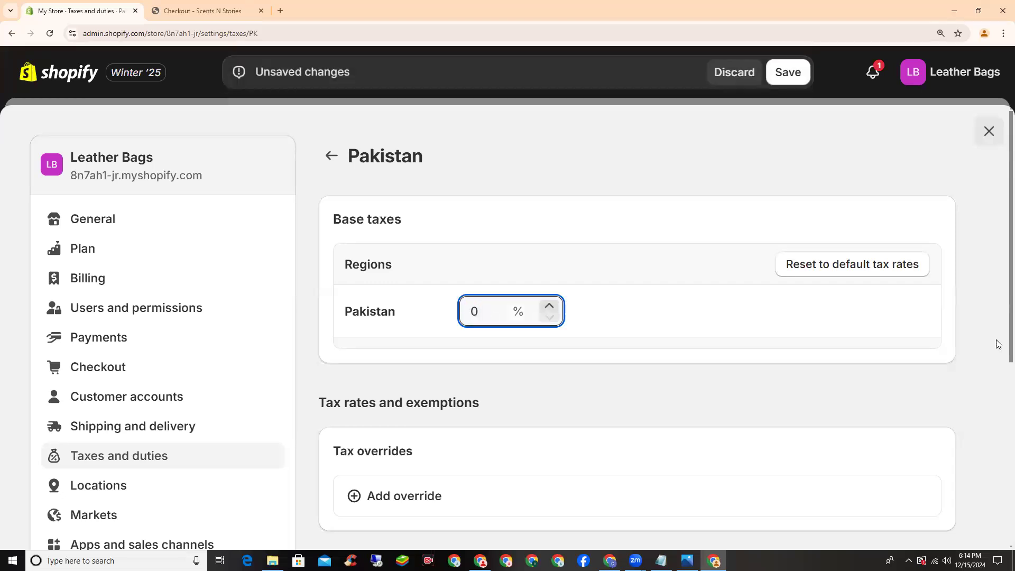
click(532, 343)
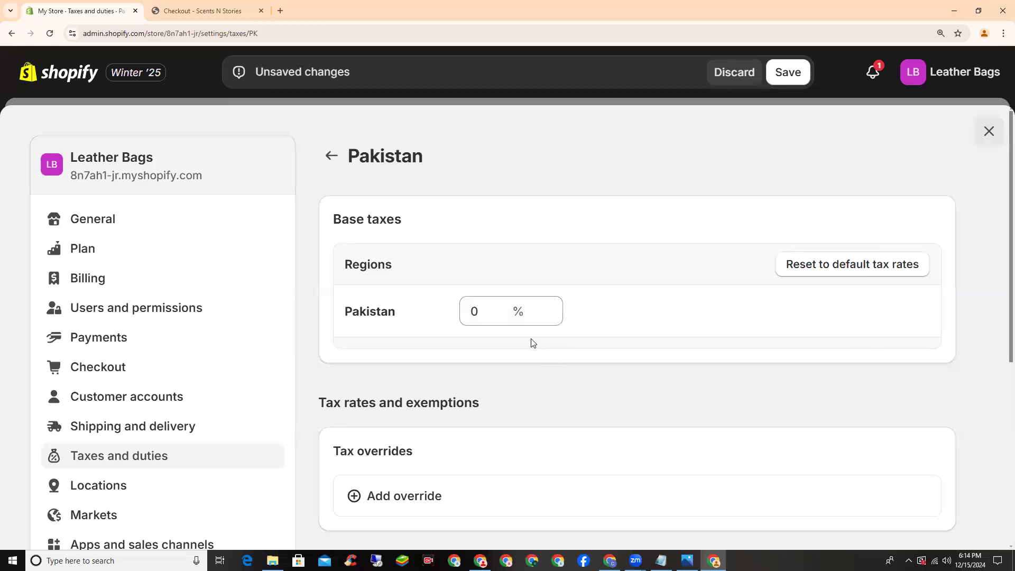
click(787, 76)
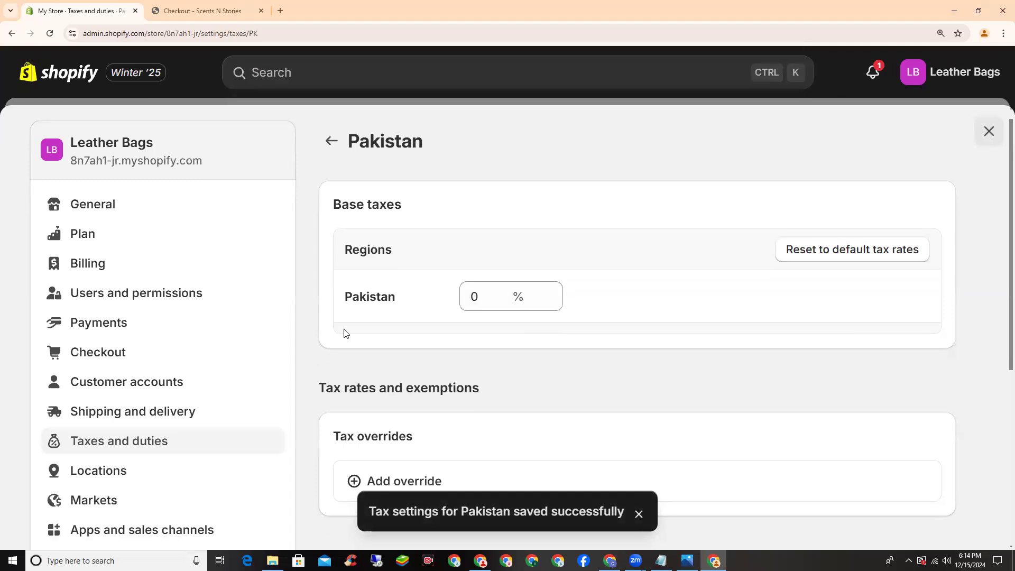
Go to the Domains settings page
scroll(205, 317, down, 2)
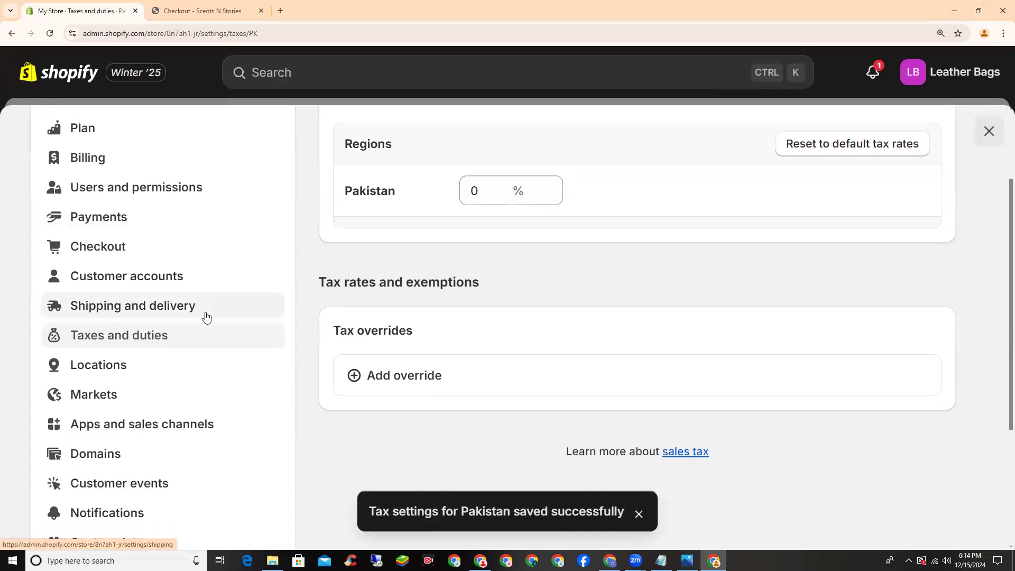
scroll(204, 309, down, 1)
scroll(179, 305, down, 1)
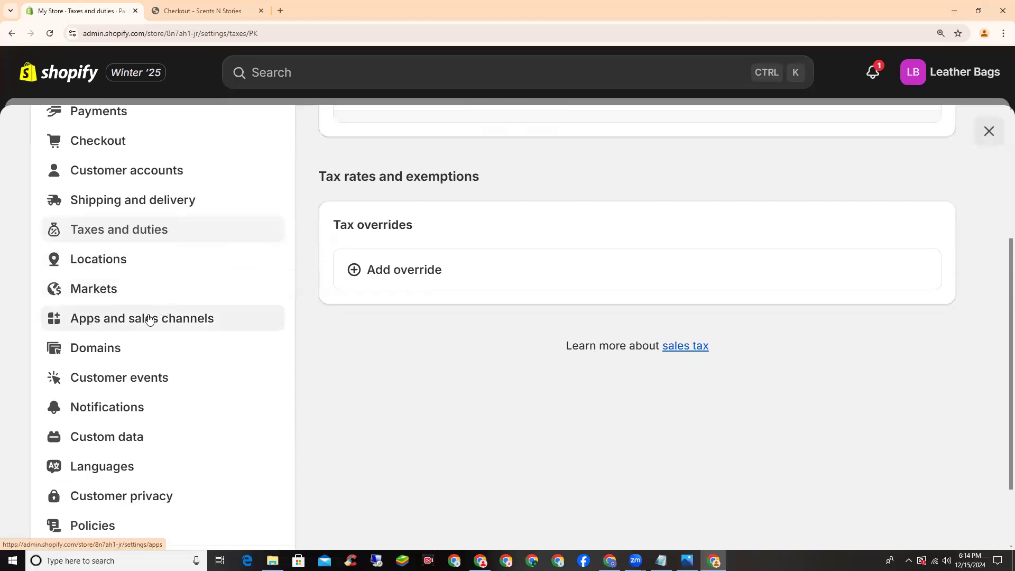
click(101, 351)
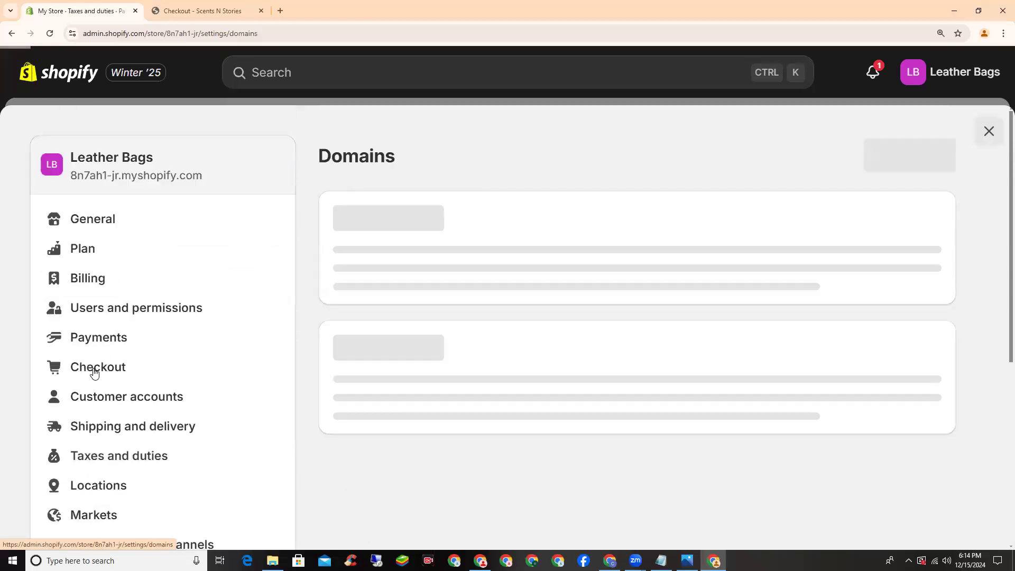
Look over the store's domains and open 'Change to a new myshopify.com domain'
scroll(422, 383, down, 1)
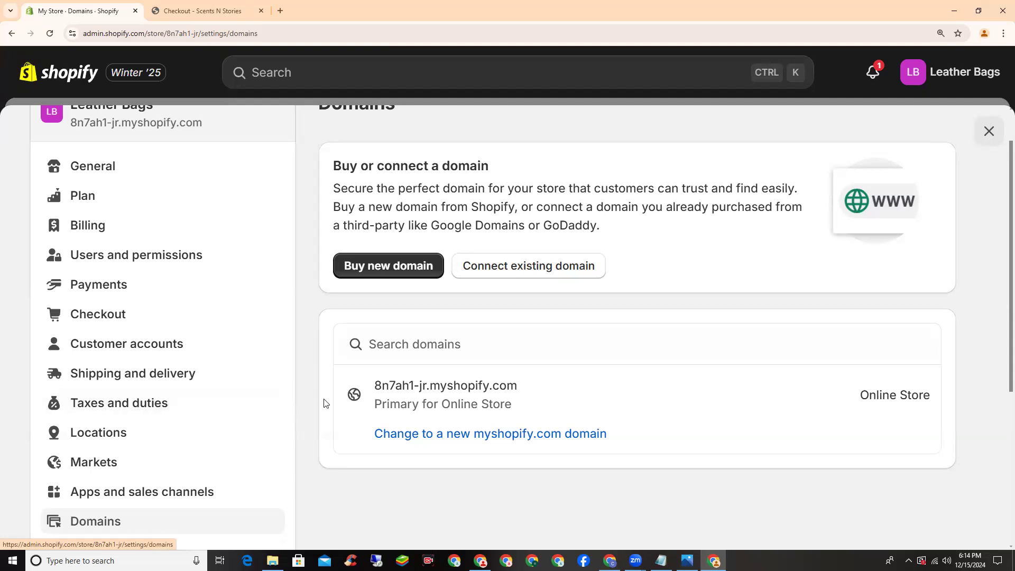
scroll(325, 403, down, 1)
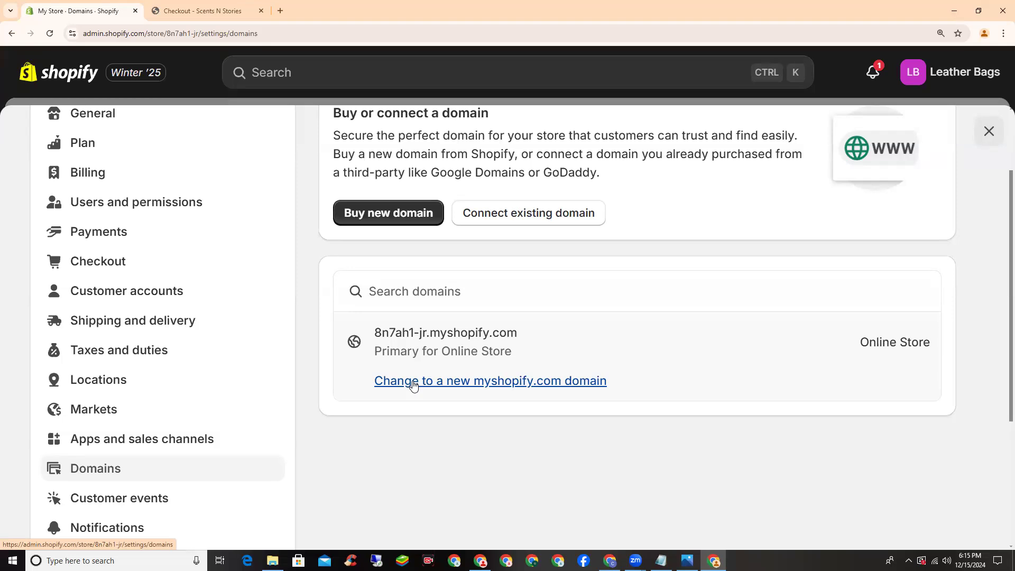
click(414, 382)
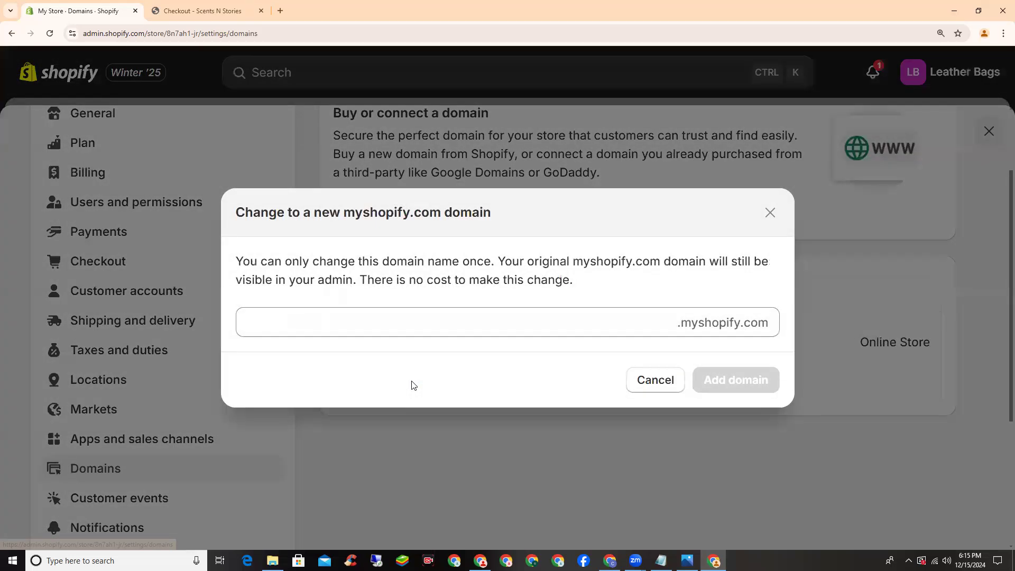
Enter 'leatherbags4477' as the new myshopify.com domain and add it
click(360, 325)
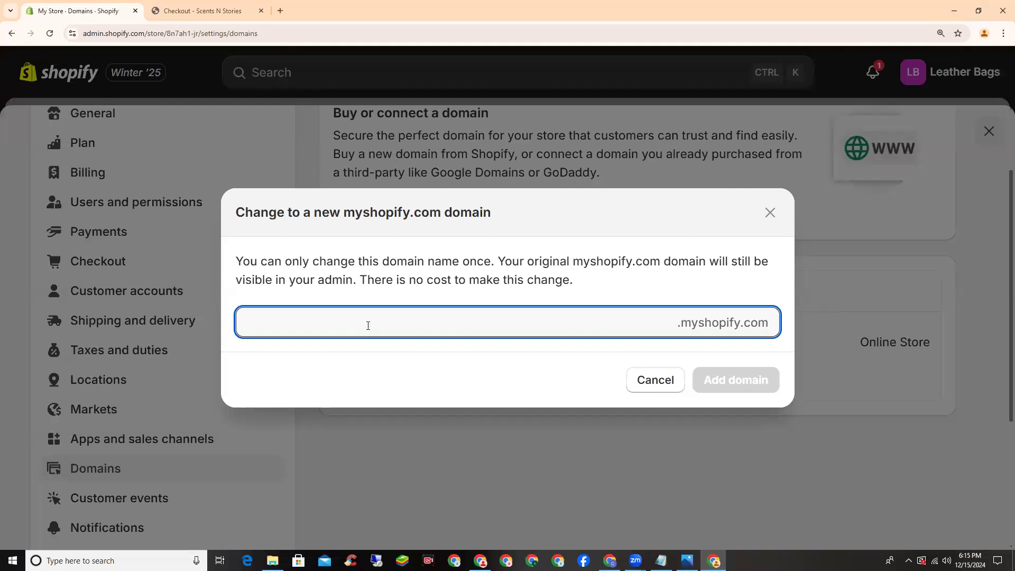
text(leatherba)
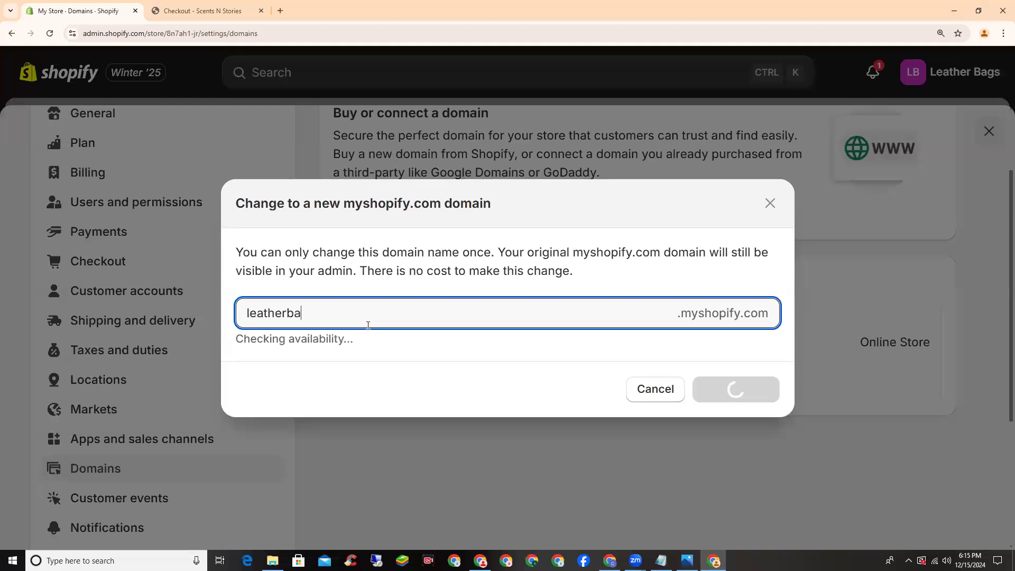
text(gs77)
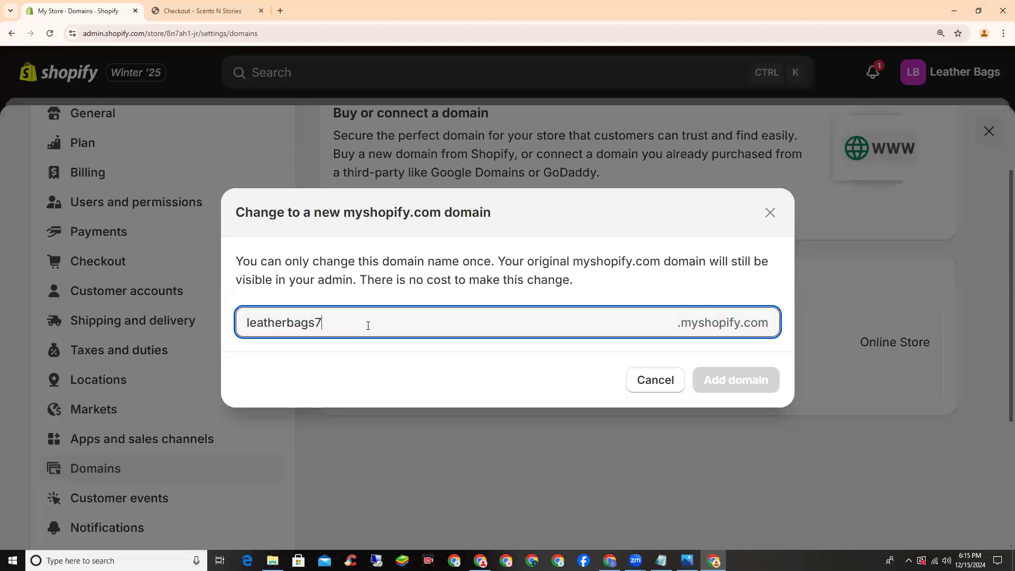
click(316, 310)
text(4)
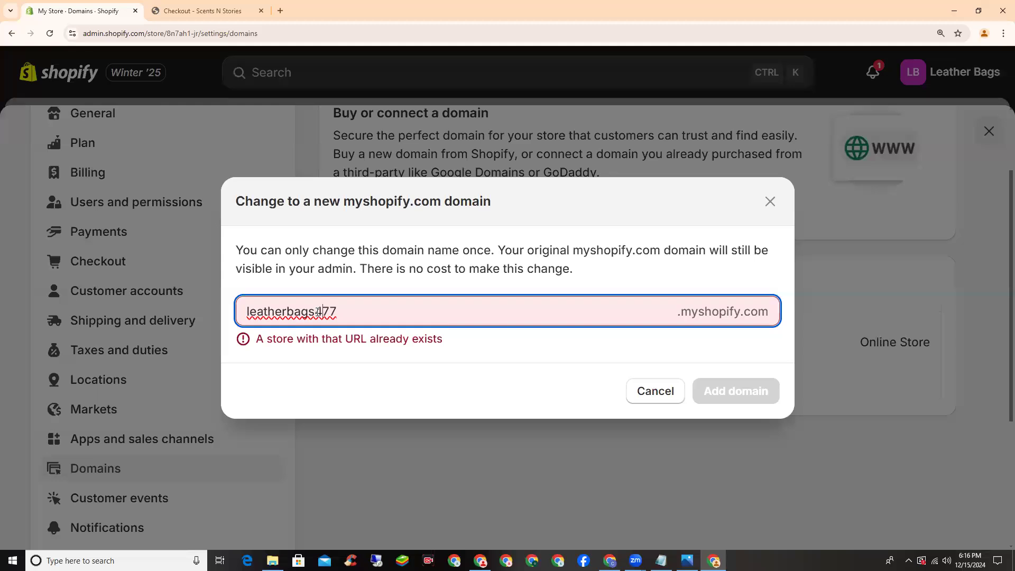
text(4)
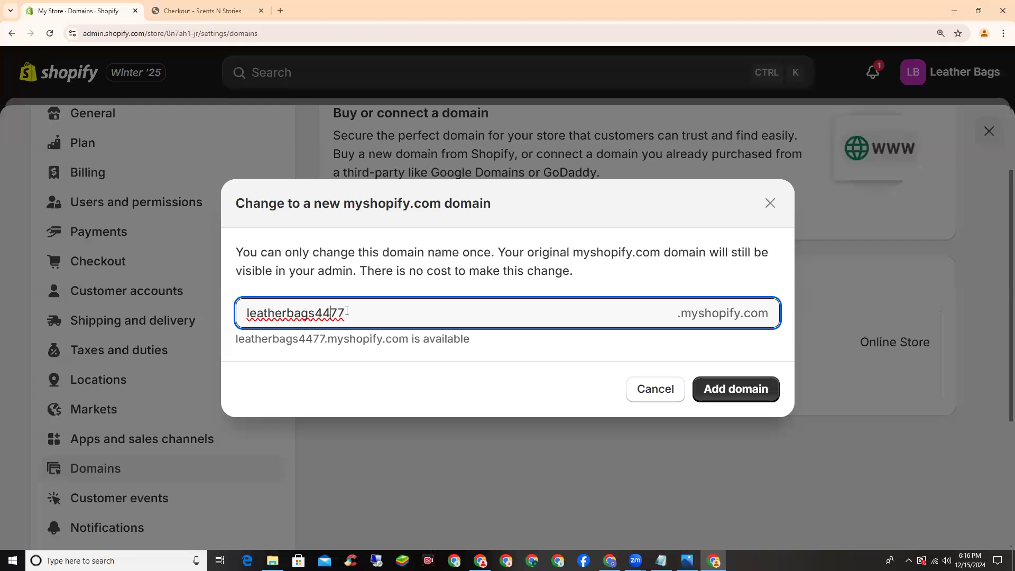
drag(347, 311, 246, 312)
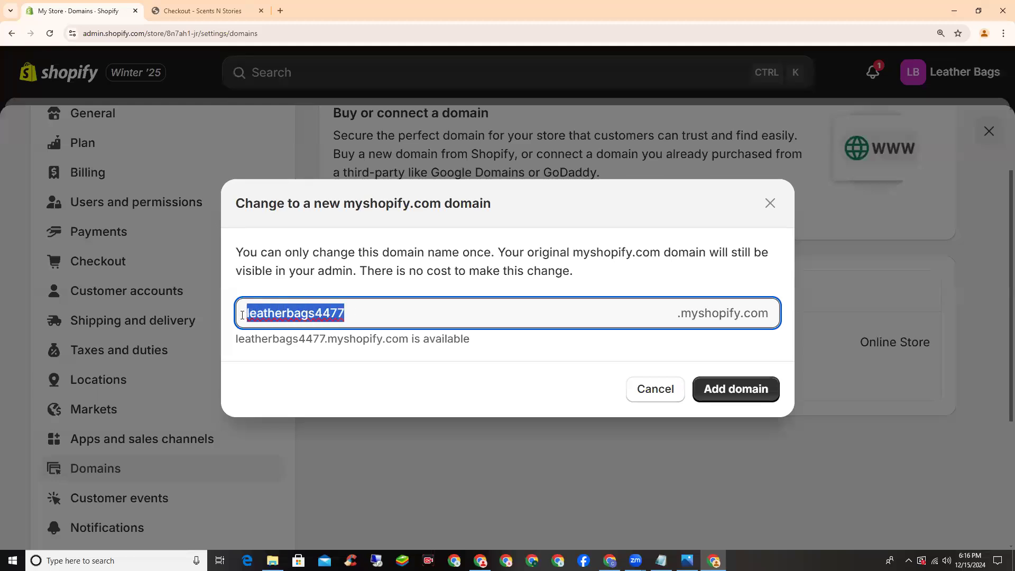
click(388, 314)
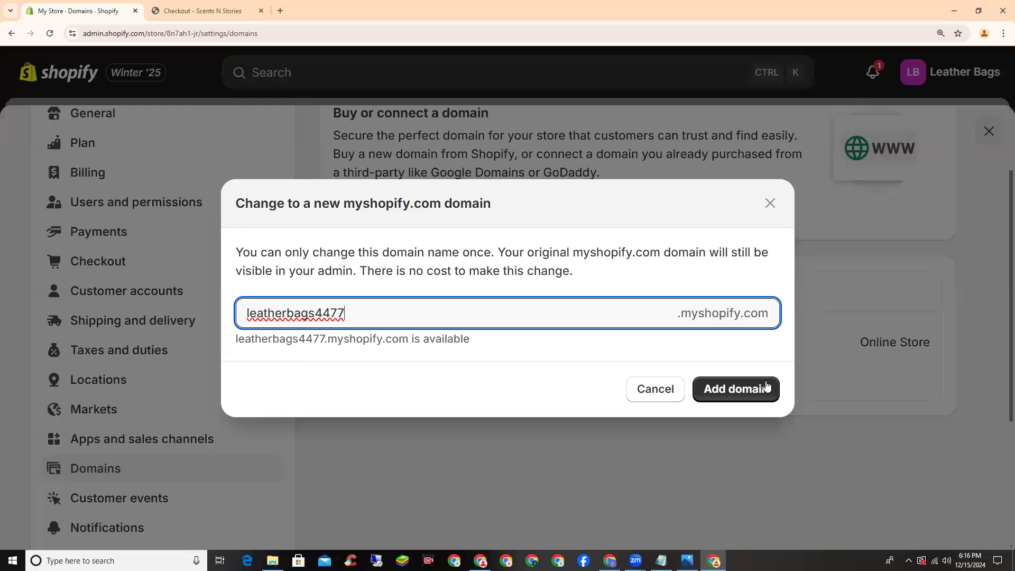
click(742, 394)
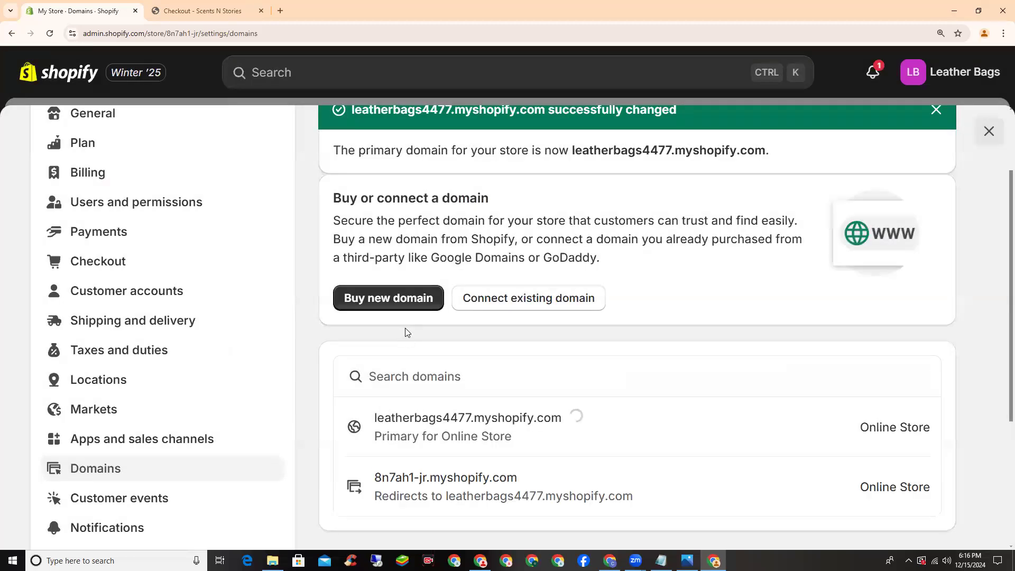
Leave the Buy new domain page for the Policies section of the settings sidebar
scroll(416, 373, down, 1)
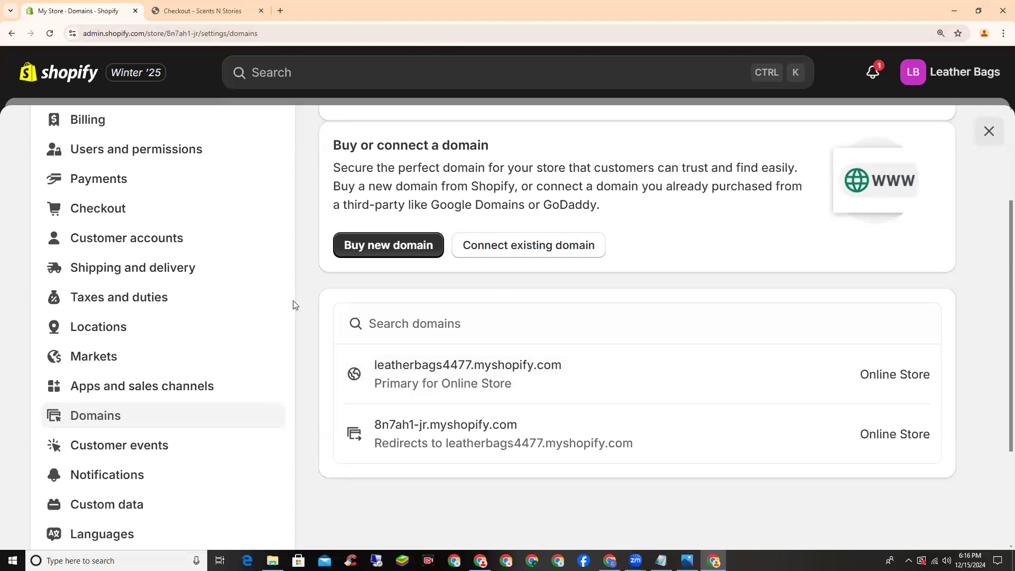
click(387, 250)
scroll(241, 256, down, 3)
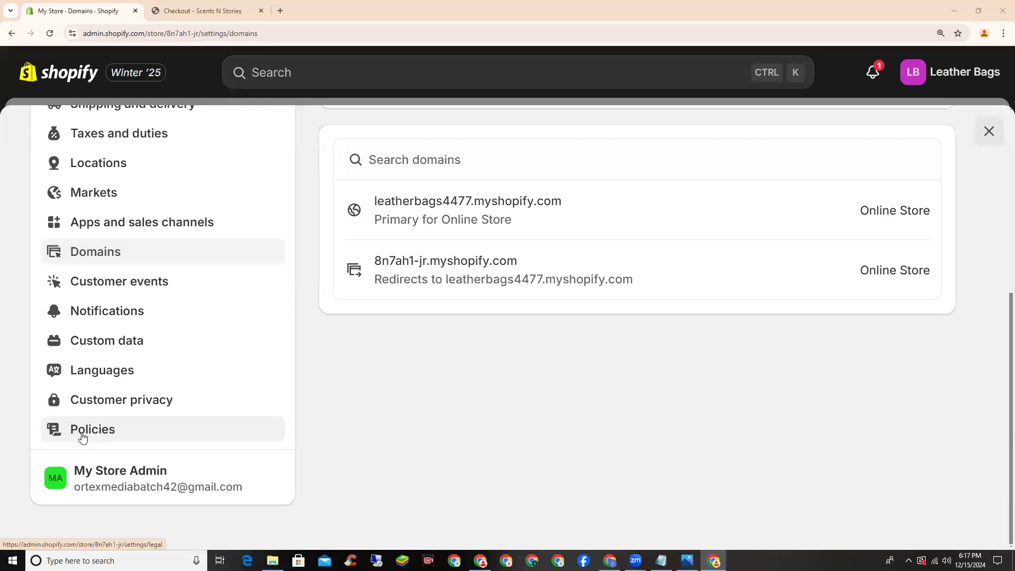
click(82, 436)
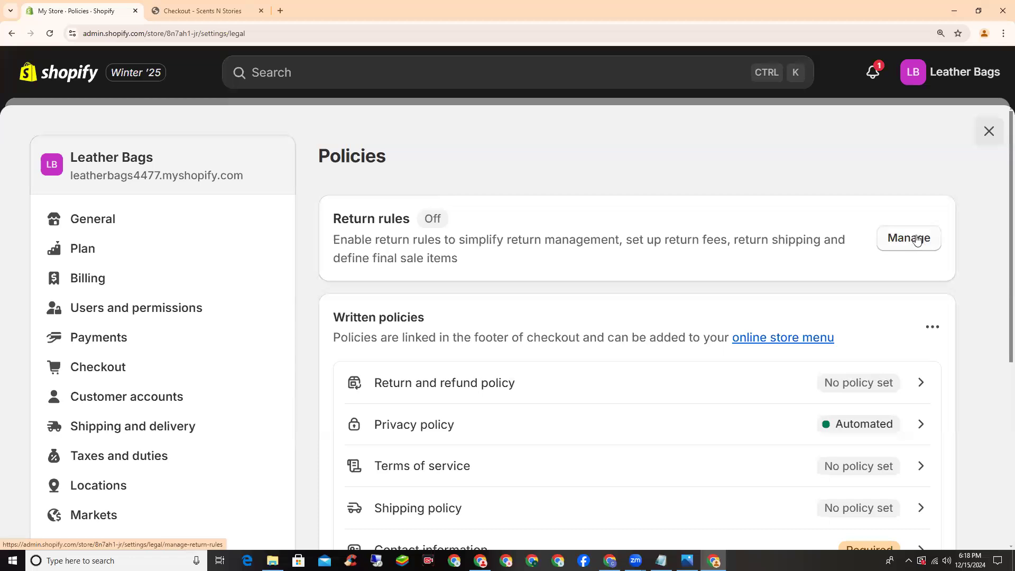
Open Manage next to Return rules on the Policies page
click(909, 239)
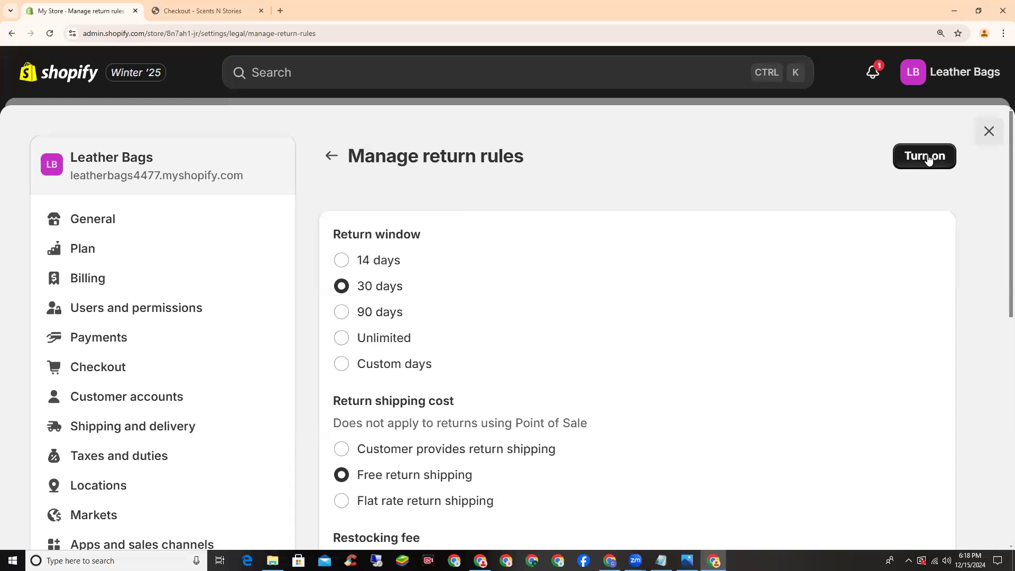
Turn on return rules and set a Custom days return window of 5
click(926, 159)
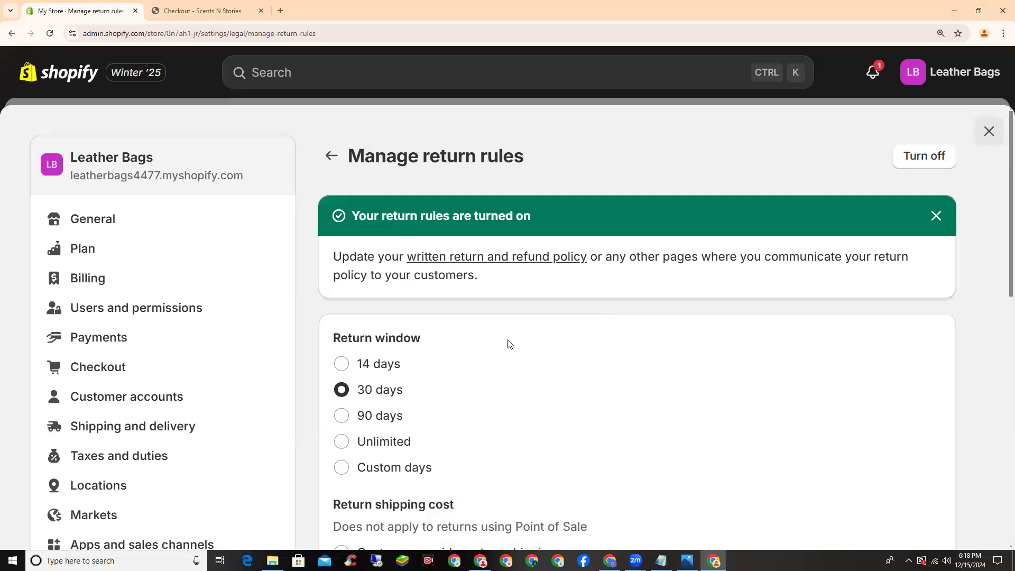
scroll(516, 327, down, 1)
scroll(515, 328, down, 1)
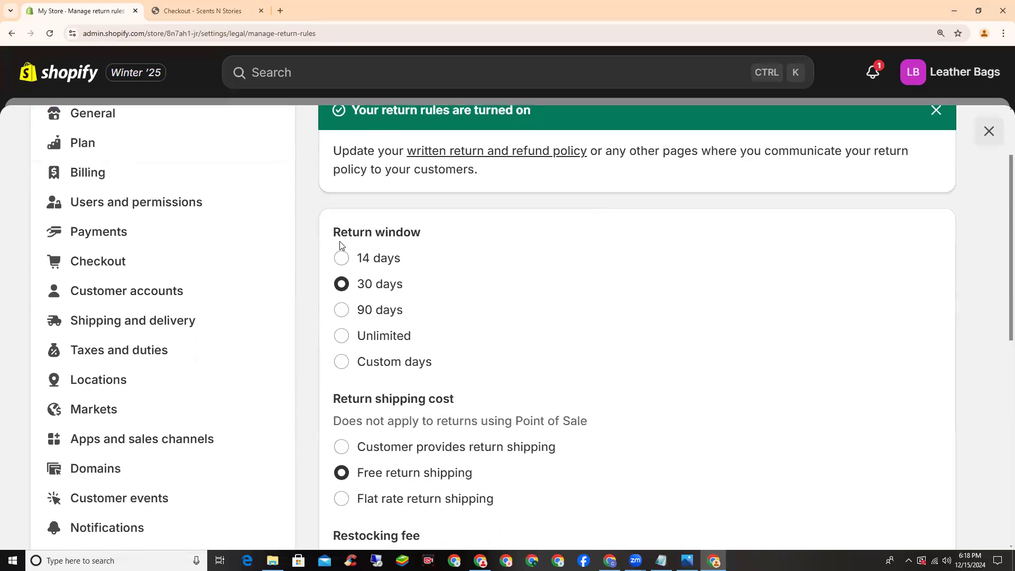
click(353, 368)
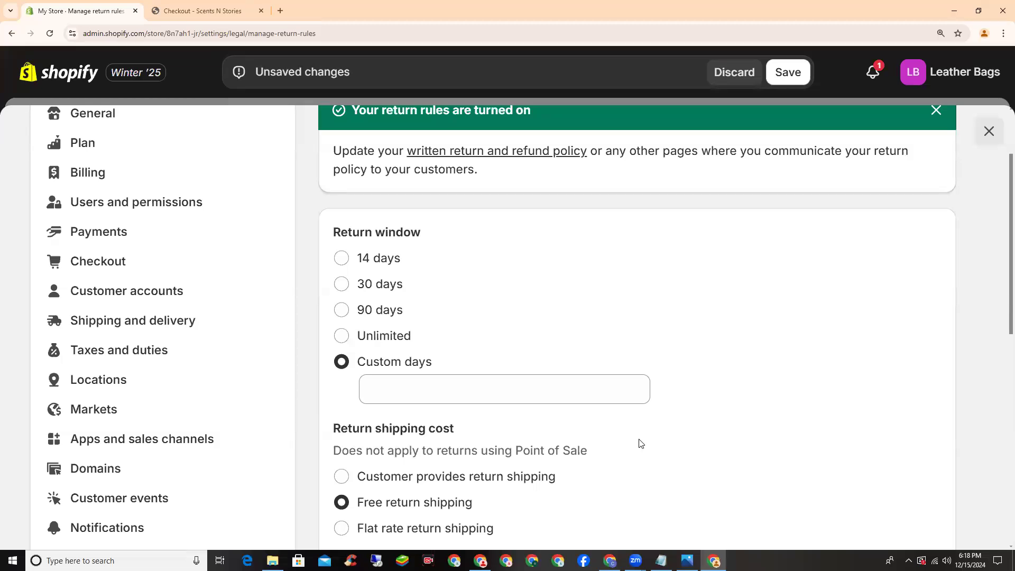
click(438, 389)
text(5)
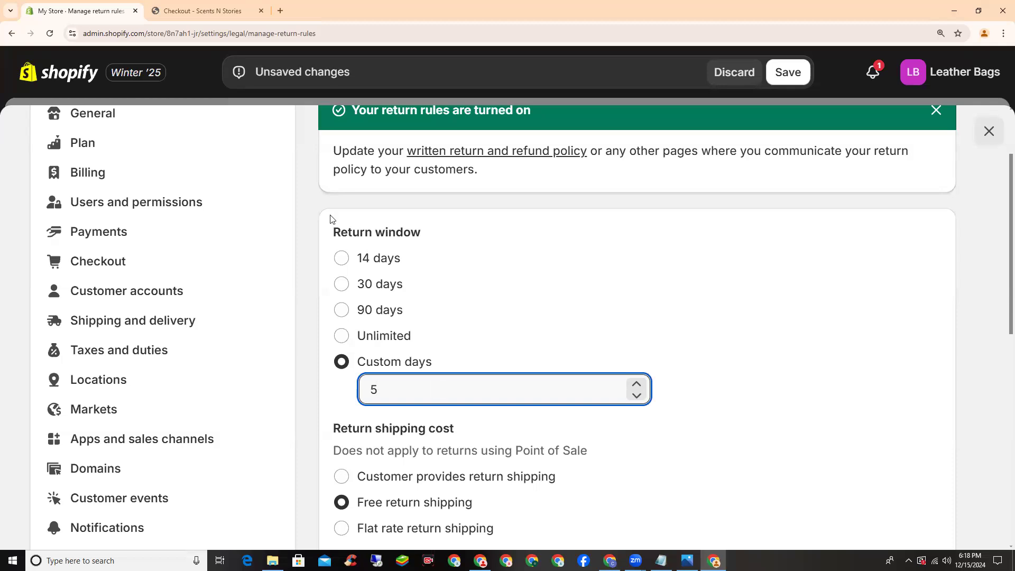
scroll(365, 311, down, 2)
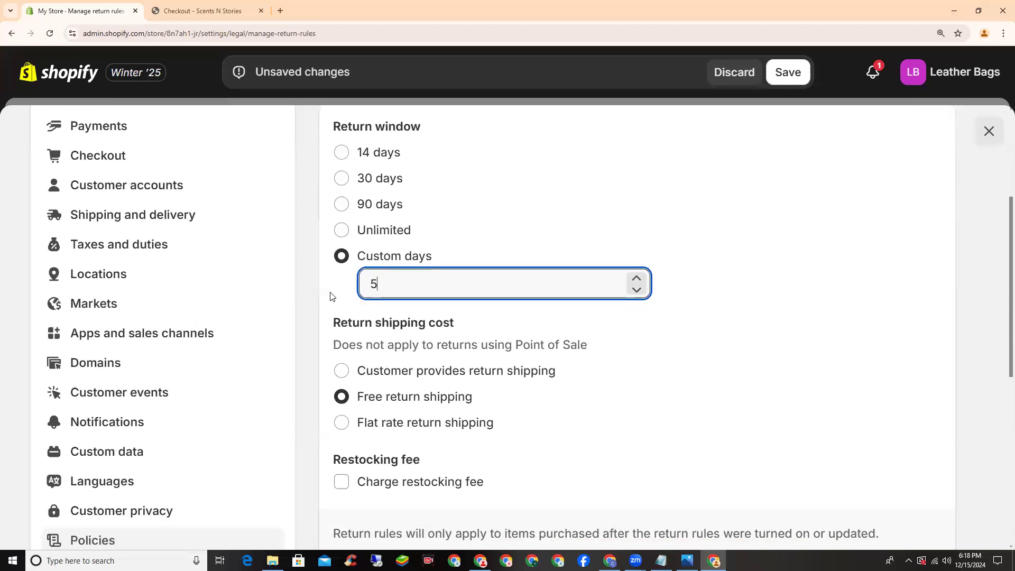
drag(332, 323, 463, 324)
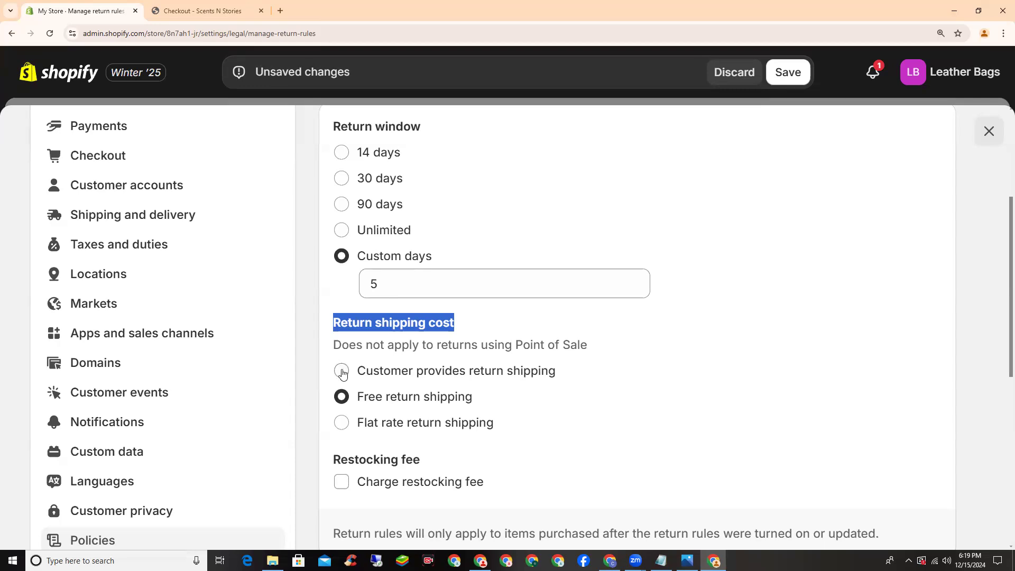
Choose Customer provides return shipping and save the return rules
click(342, 372)
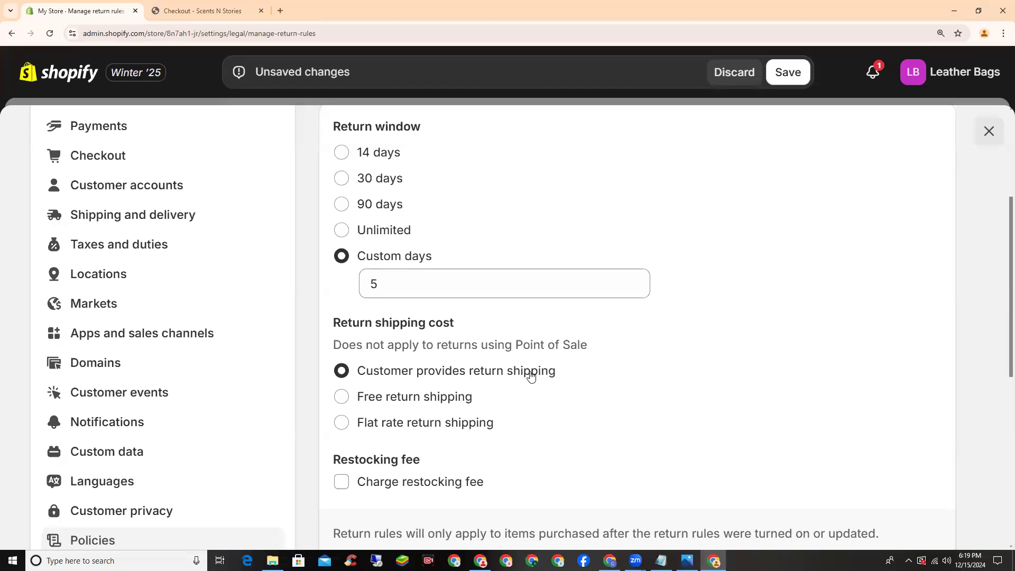
click(788, 75)
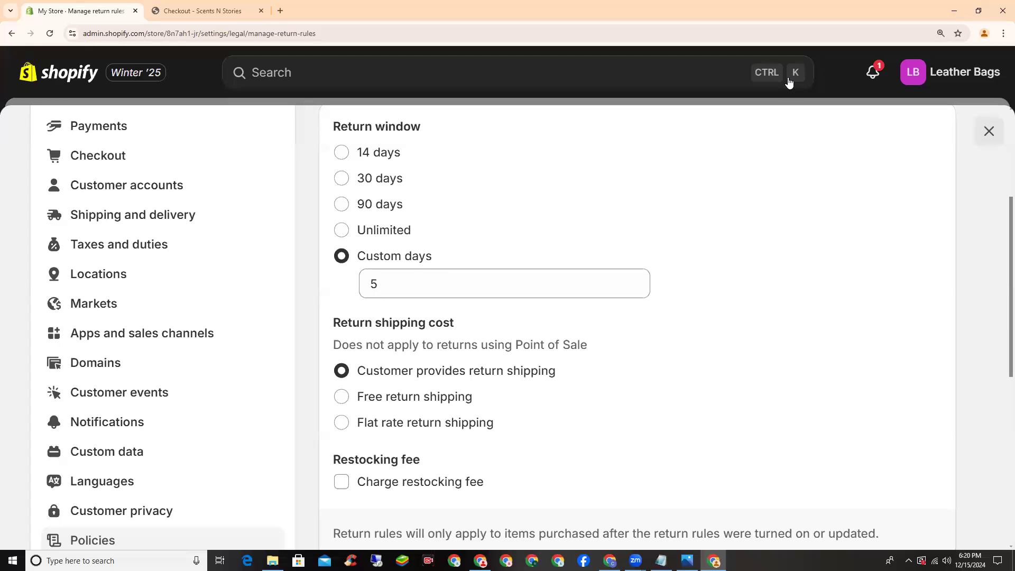
scroll(459, 211, up, 4)
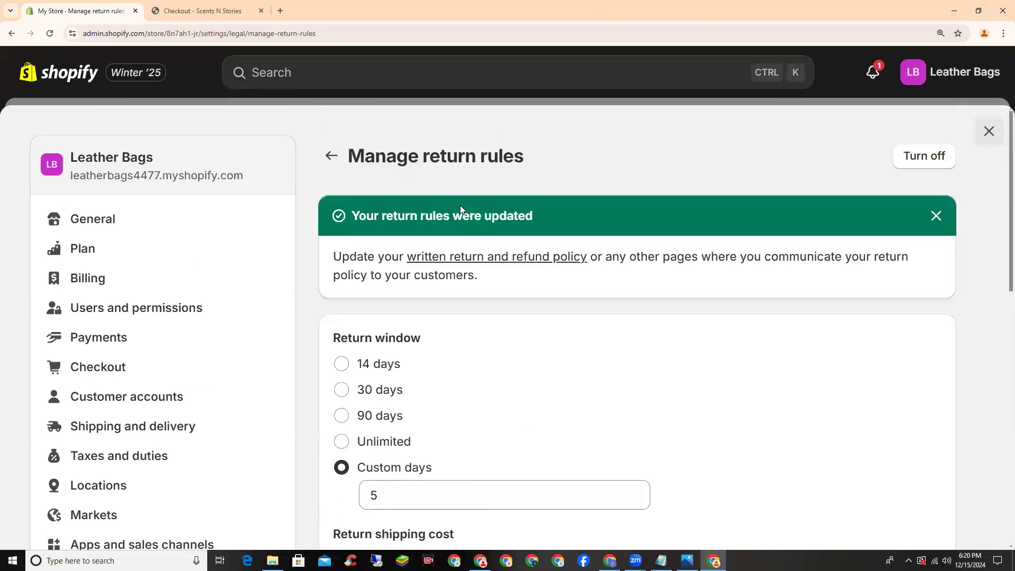
drag(522, 158, 348, 158)
click(348, 158)
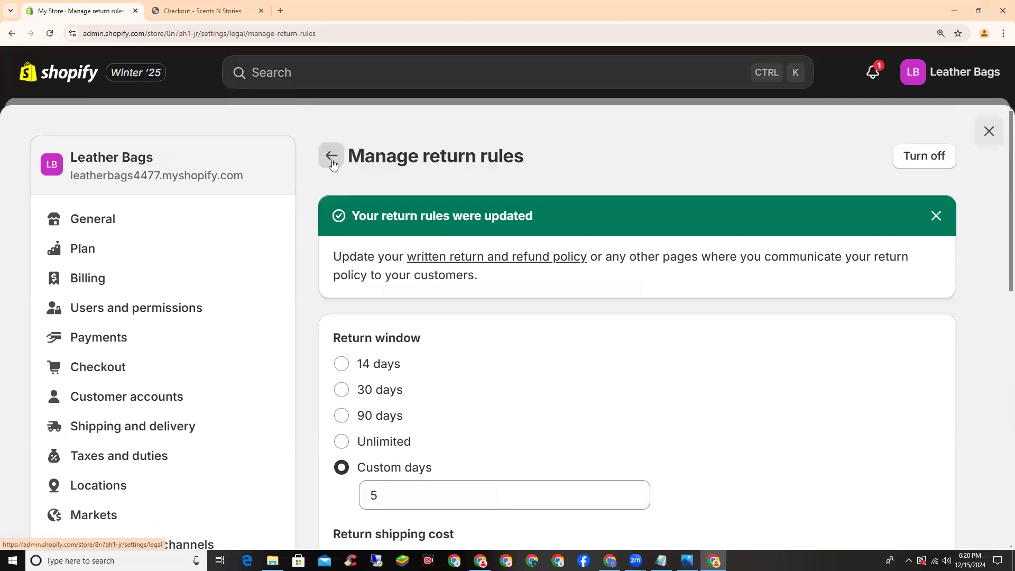
Return to Policies and open the Return and refund policy under Written policies
click(331, 156)
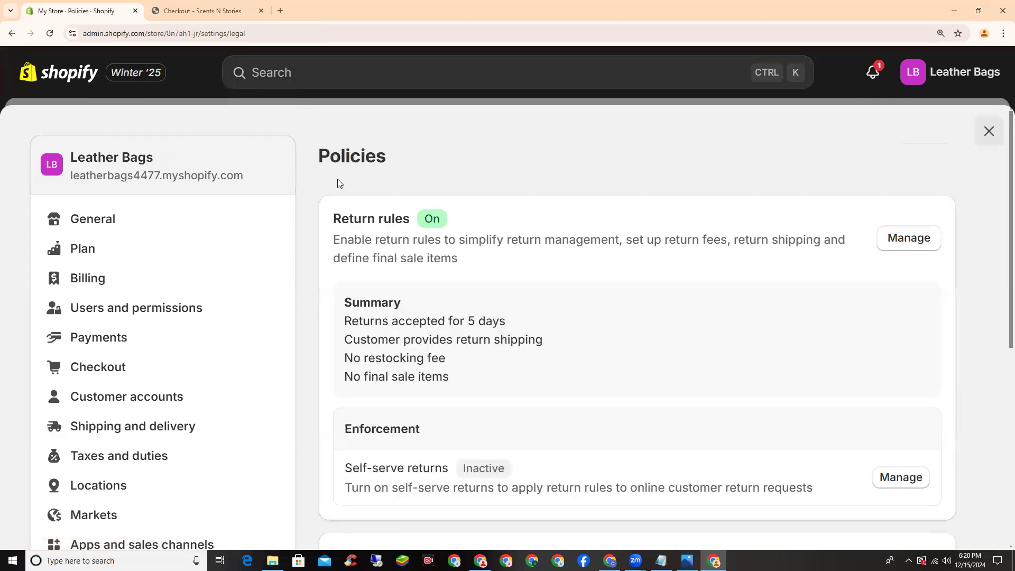
scroll(332, 221, down, 4)
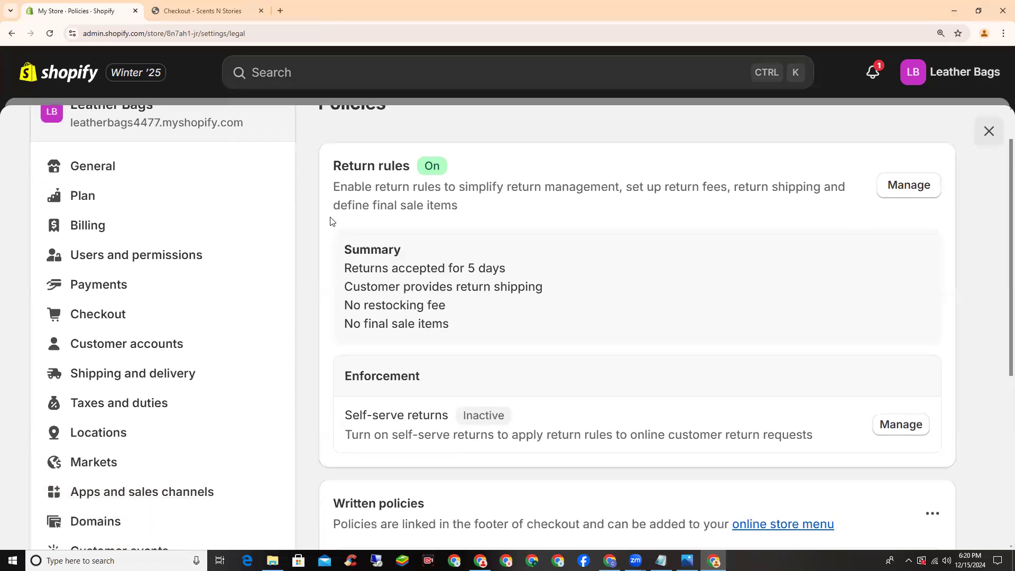
scroll(634, 243, down, 1)
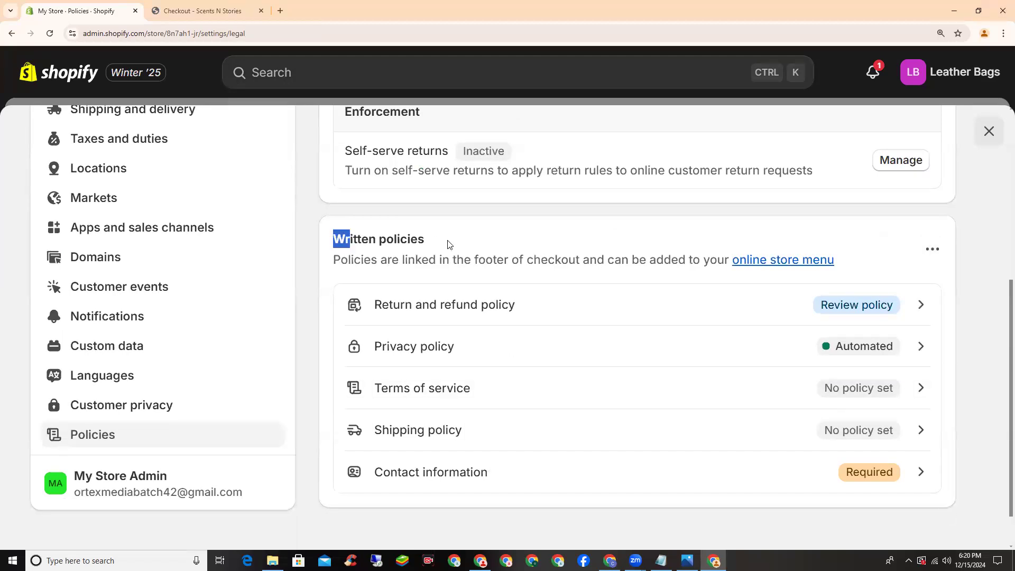
scroll(447, 235, down, 1)
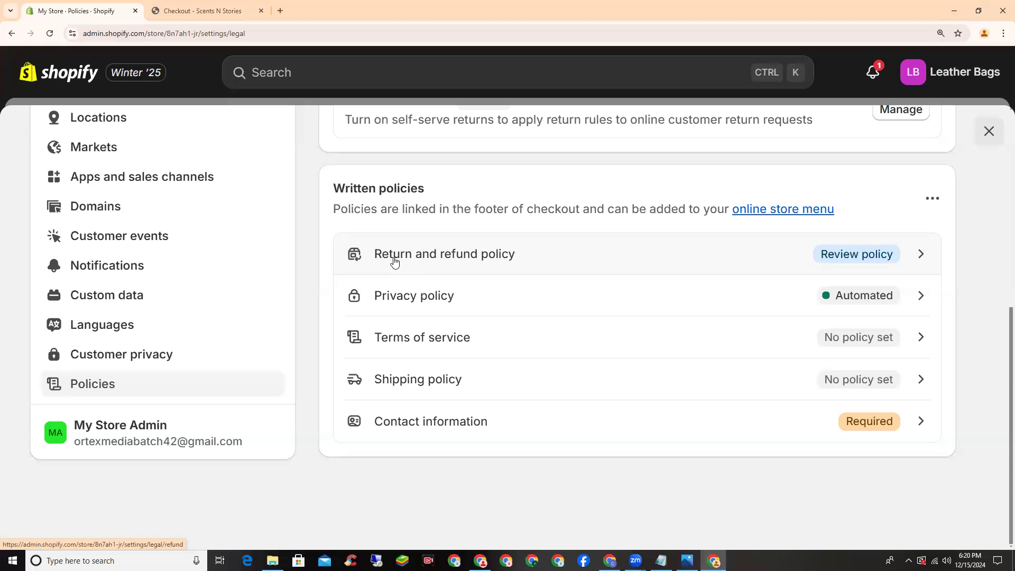
click(452, 257)
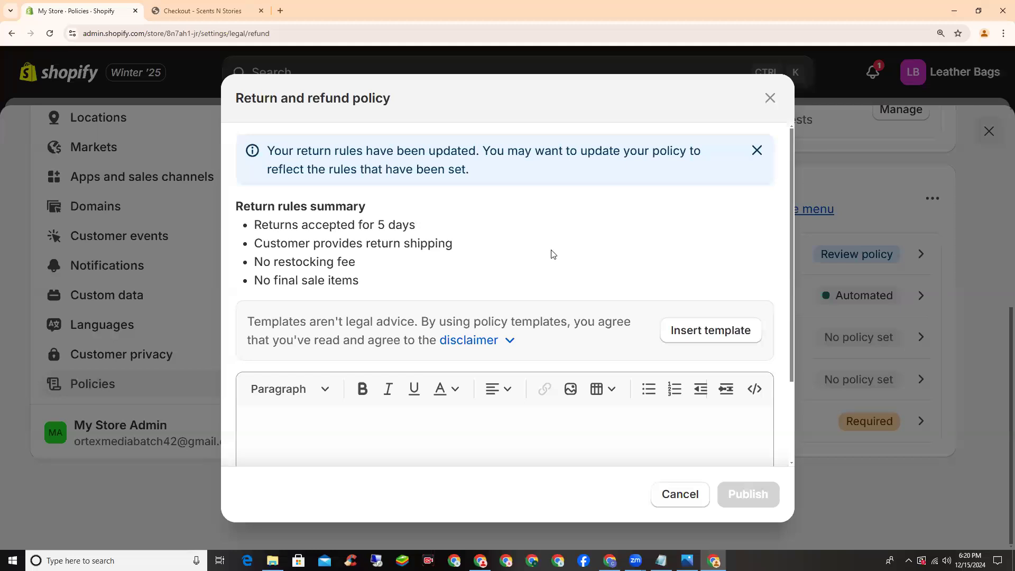
Insert the refund policy template and change both 30-day mentions to 5
click(702, 338)
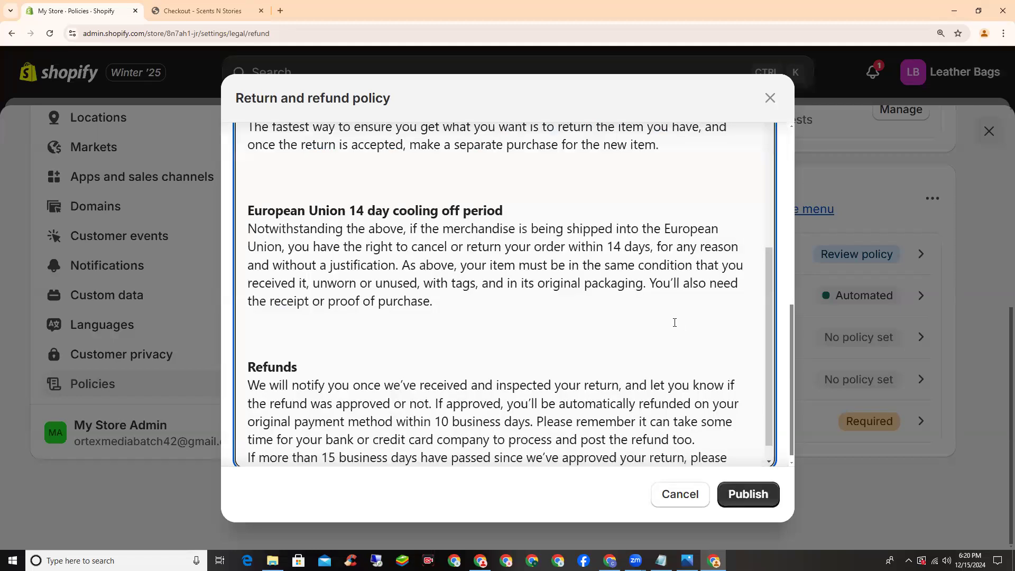
scroll(520, 351, up, 10)
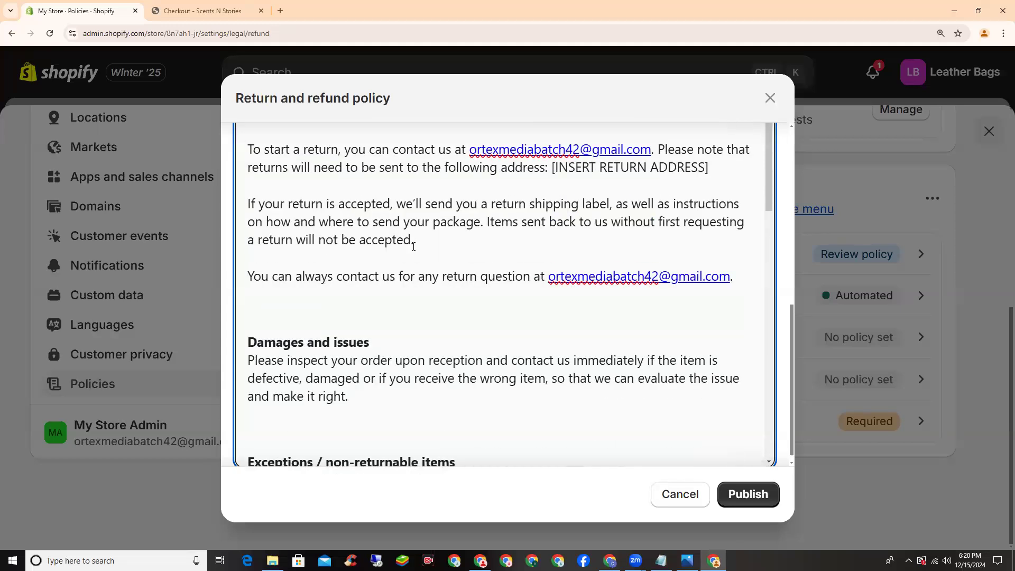
scroll(413, 244, up, 5)
scroll(402, 270, down, 2)
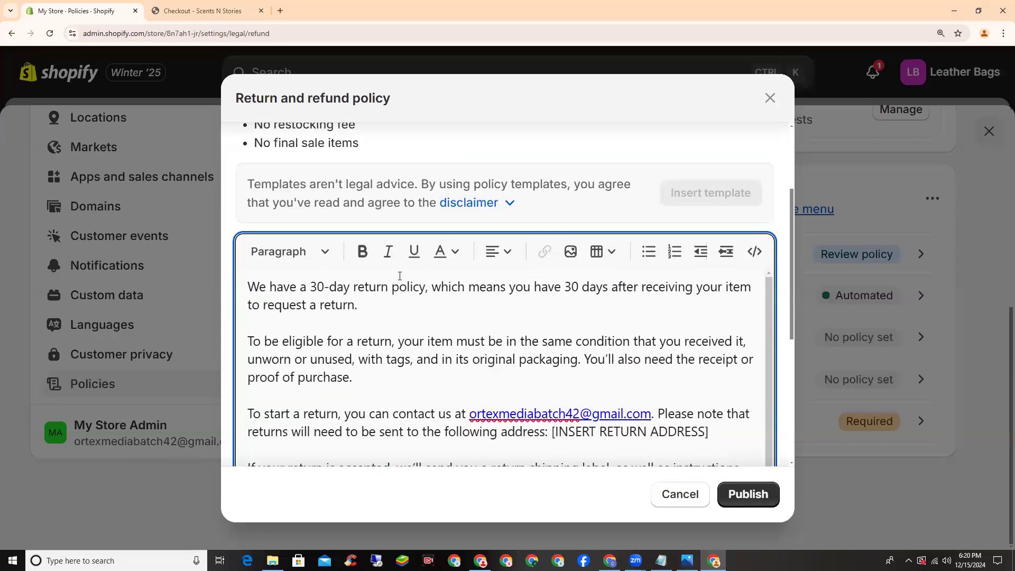
scroll(399, 277, up, 1)
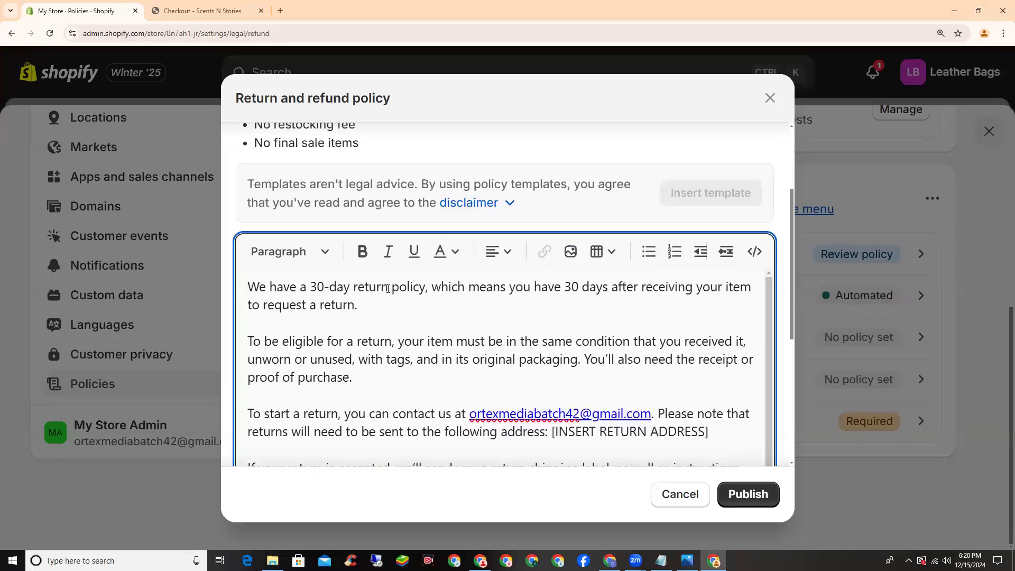
double_click(316, 286)
text(5)
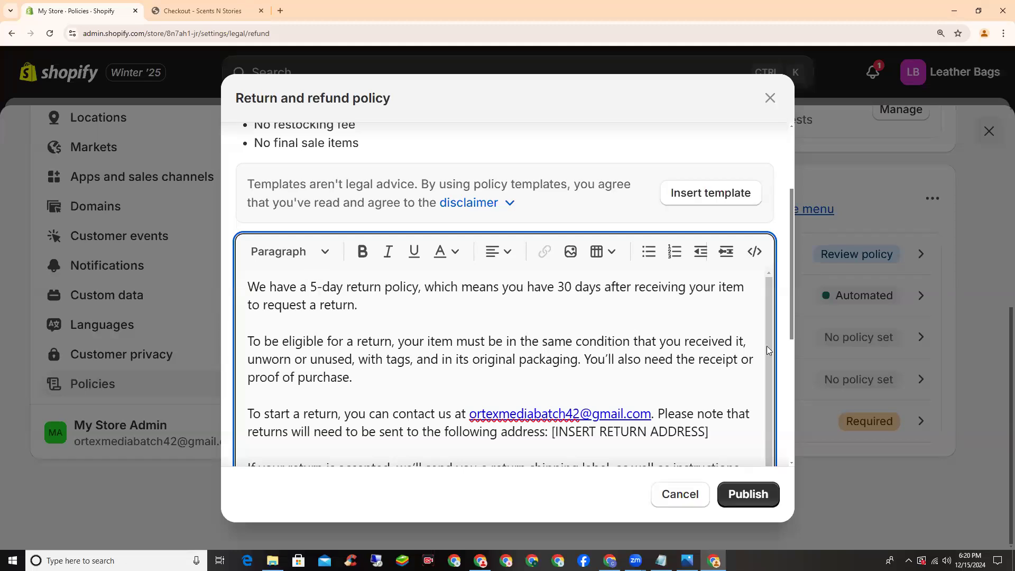
drag(557, 287, 572, 287)
text(5)
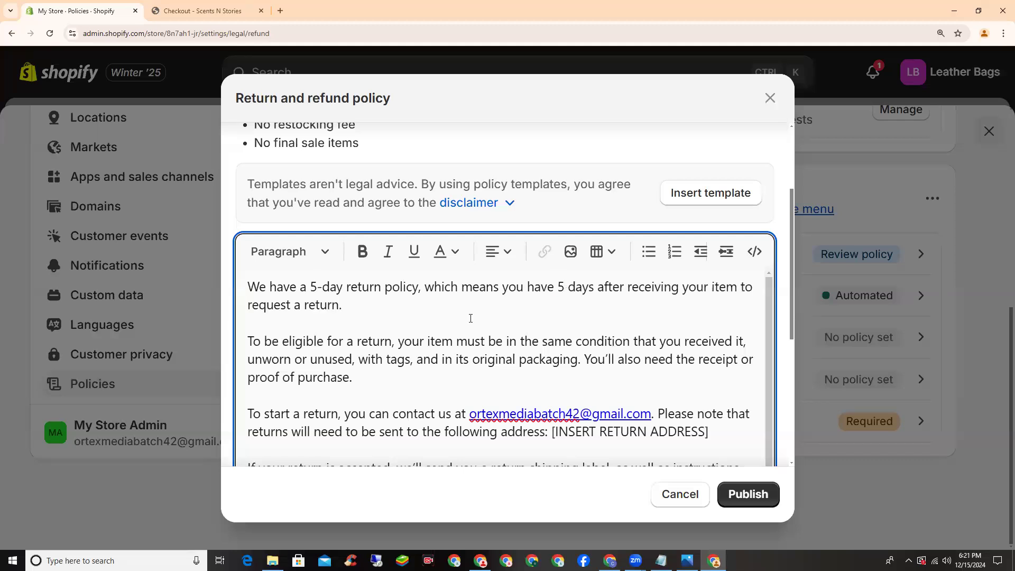
Delete the EU 14-day cooling-off heading and paragraph, then publish the policy
scroll(470, 318, down, 10)
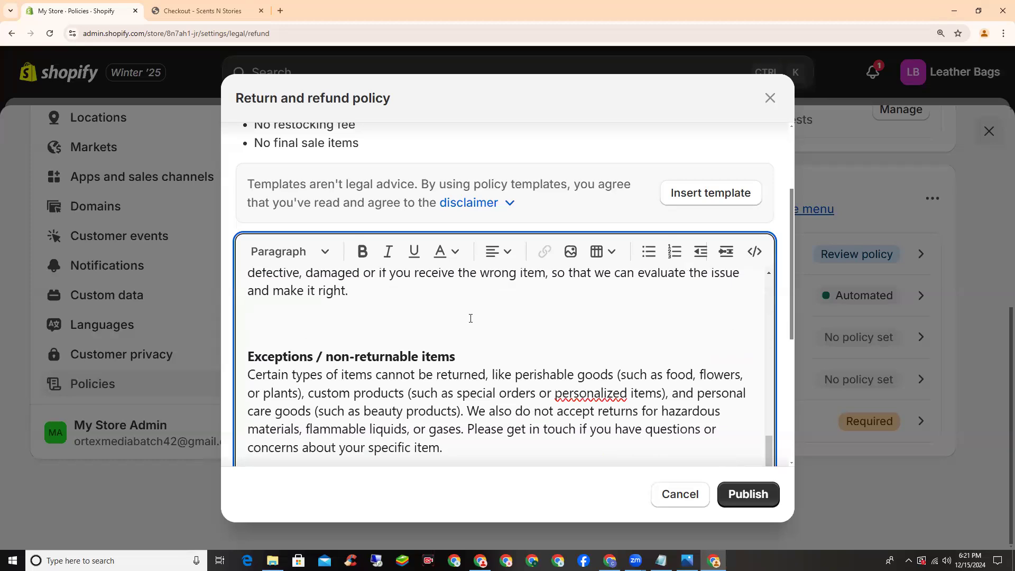
scroll(470, 320, down, 3)
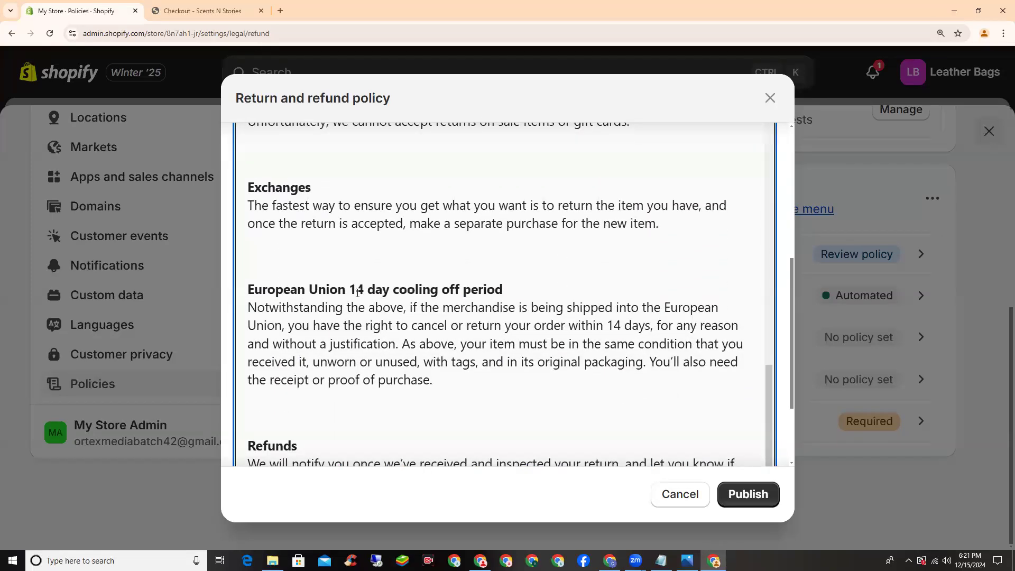
drag(434, 380, 271, 287)
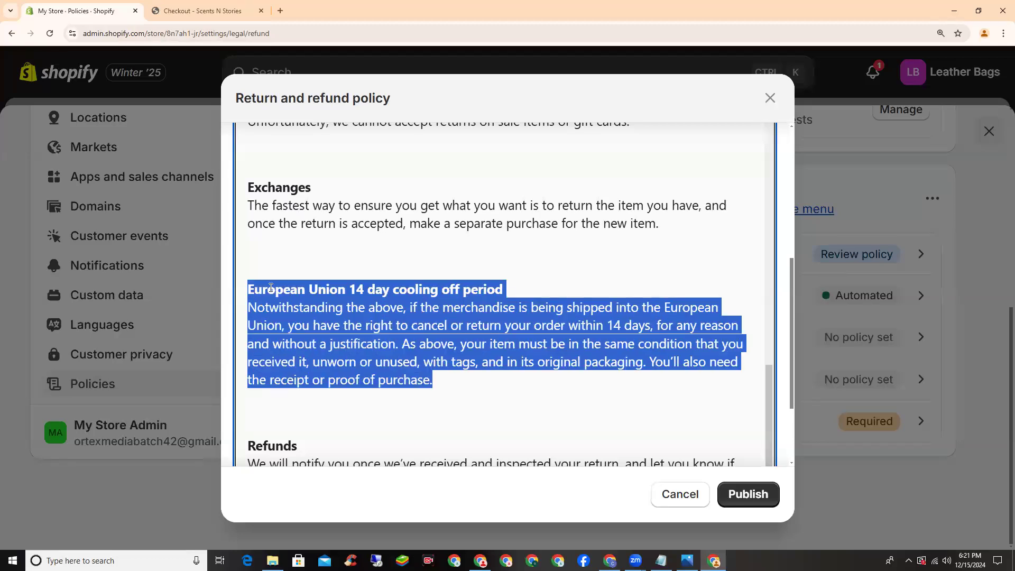
right_click(270, 290)
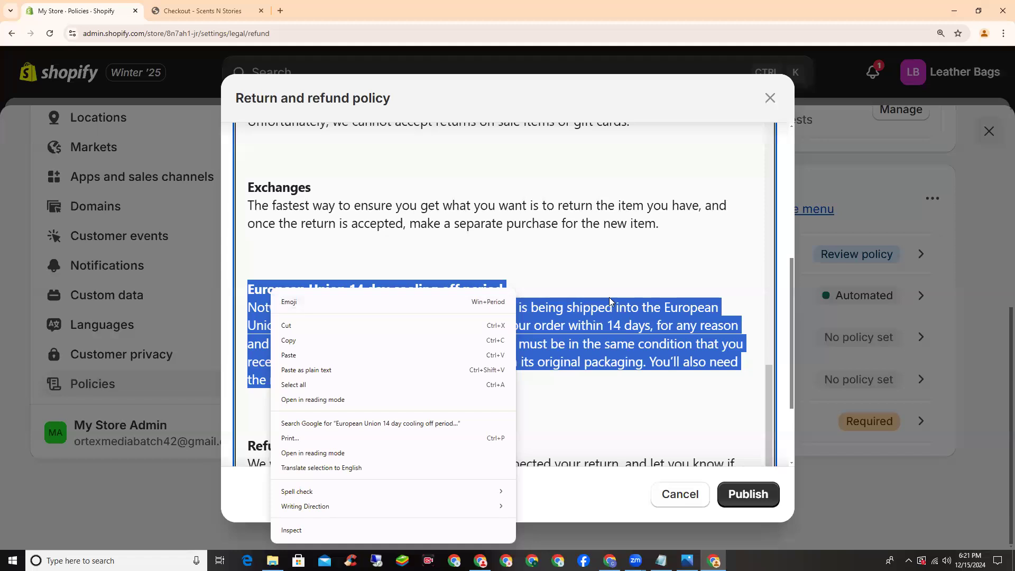
click(638, 306)
drag(441, 384, 244, 296)
key(BackSpace)
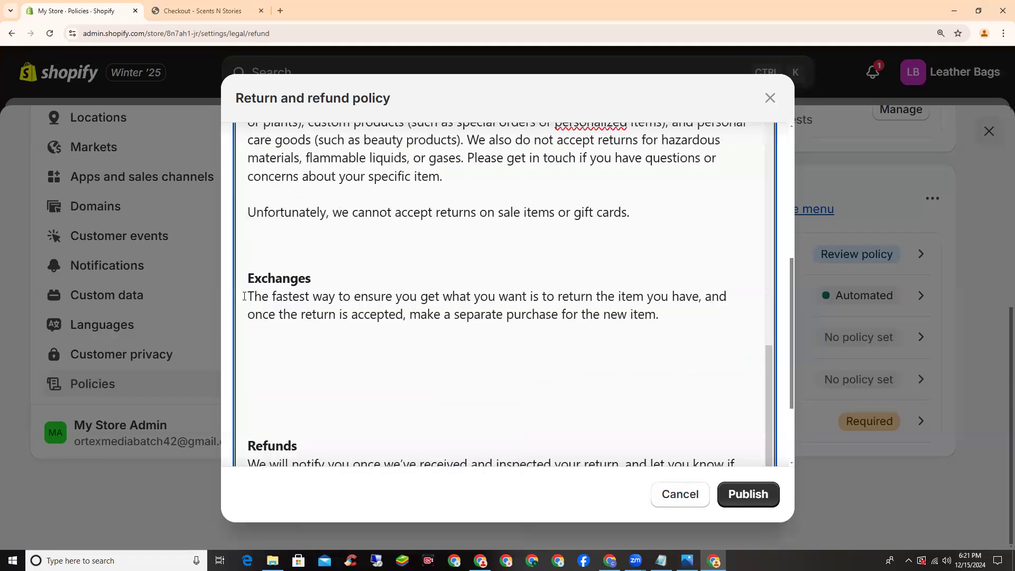
key(BackSpace)
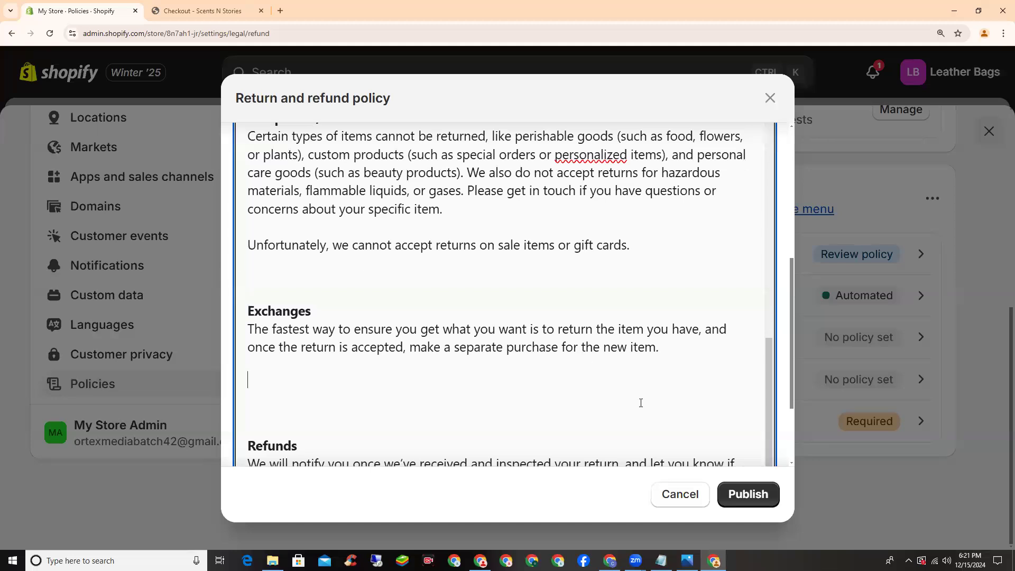
click(759, 496)
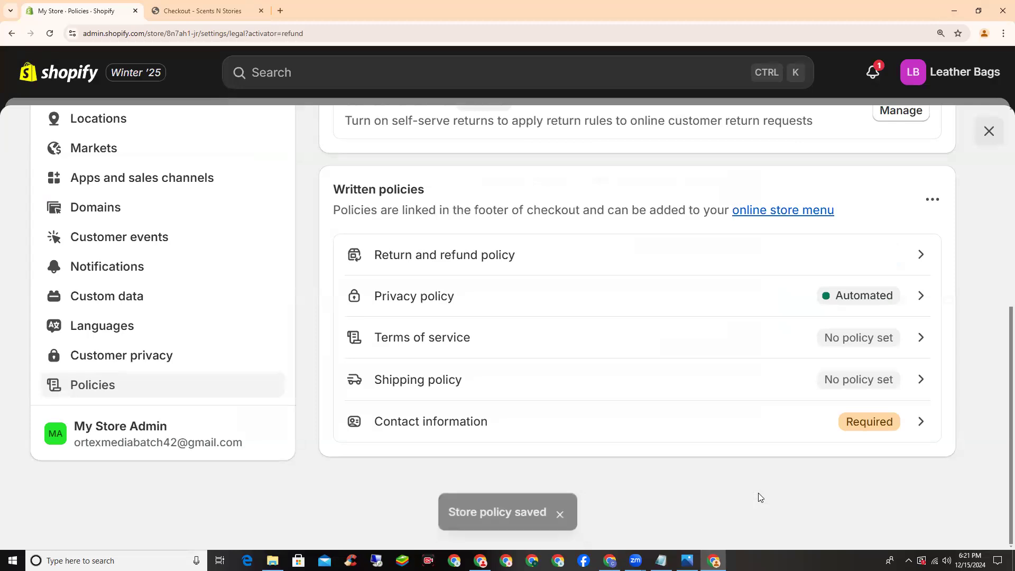
Open the Privacy policy and close it without changes
click(411, 300)
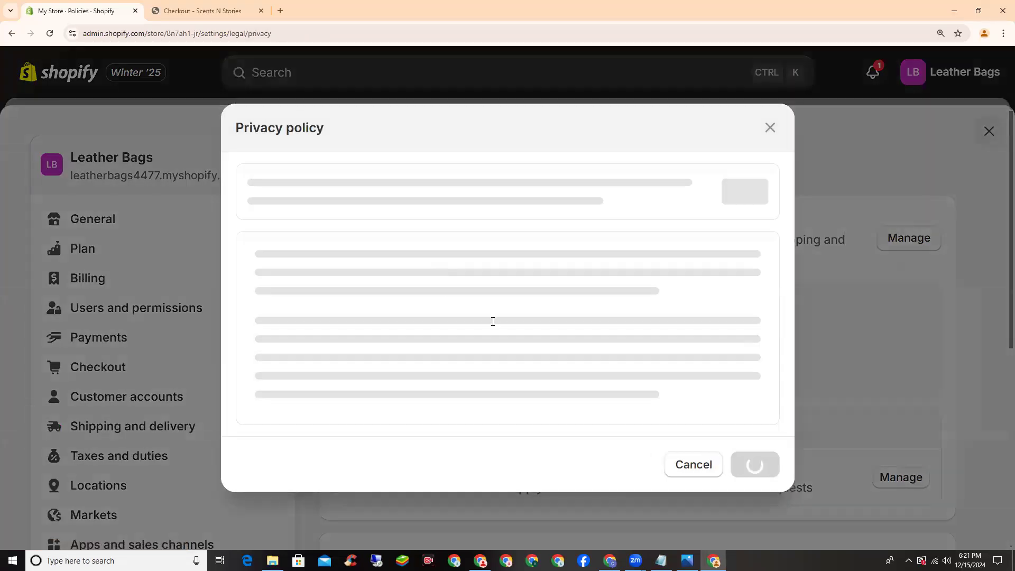
scroll(519, 388, down, 5)
click(705, 495)
scroll(459, 376, down, 1)
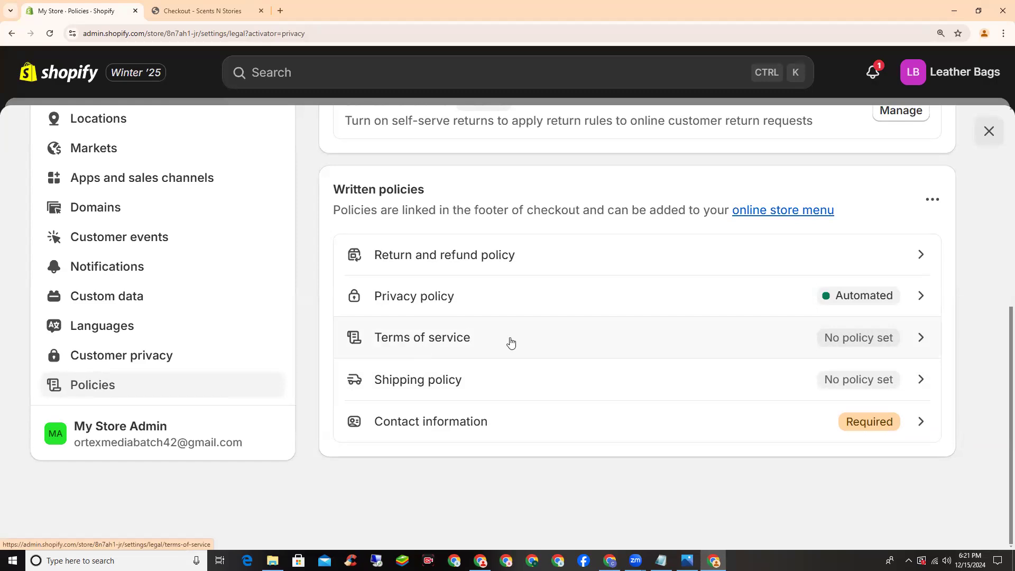
Fill the Terms of service with the standard template and publish it
click(410, 342)
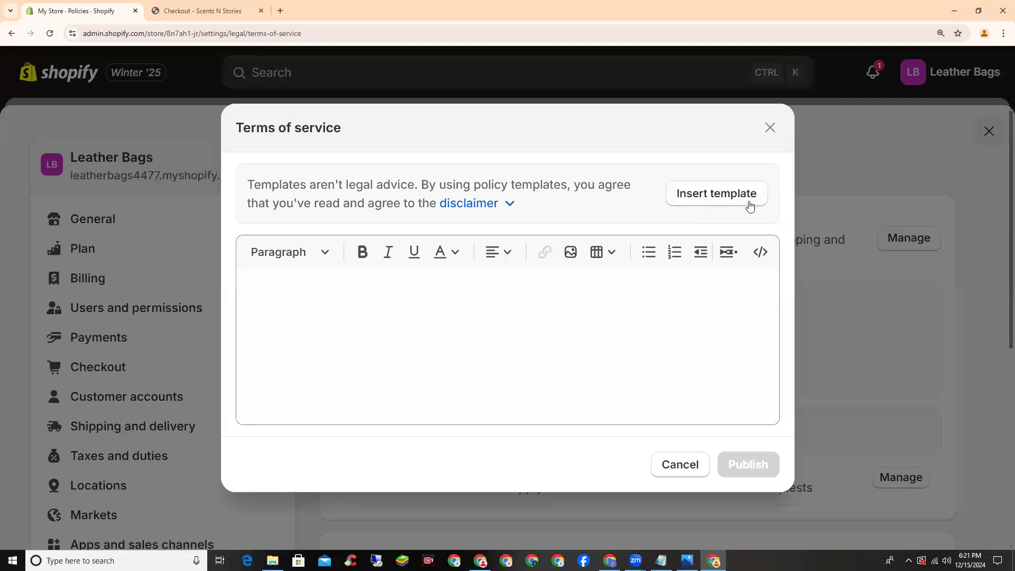
click(708, 200)
scroll(569, 299, up, 5)
scroll(568, 299, up, 8)
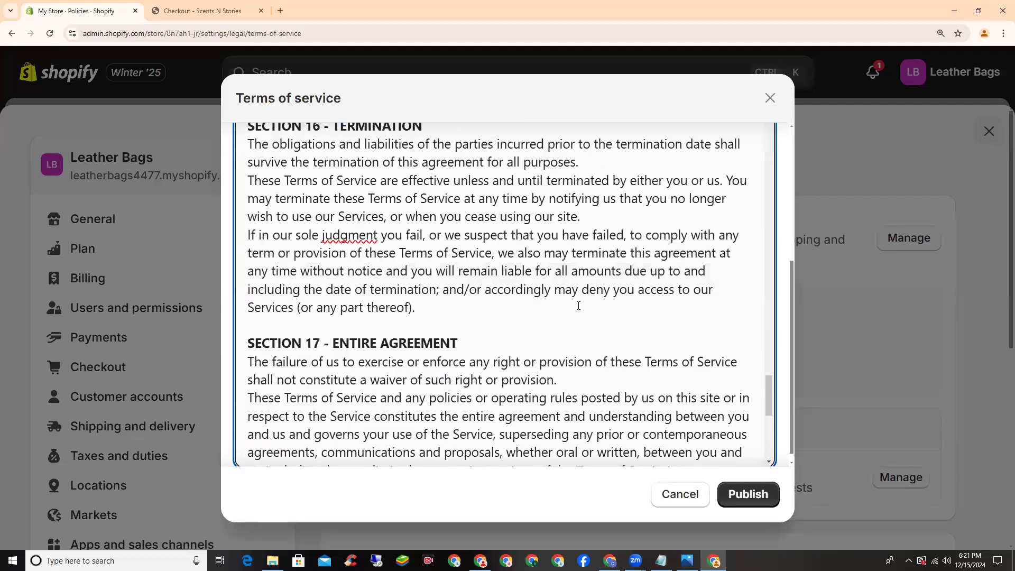
scroll(569, 315, up, 3)
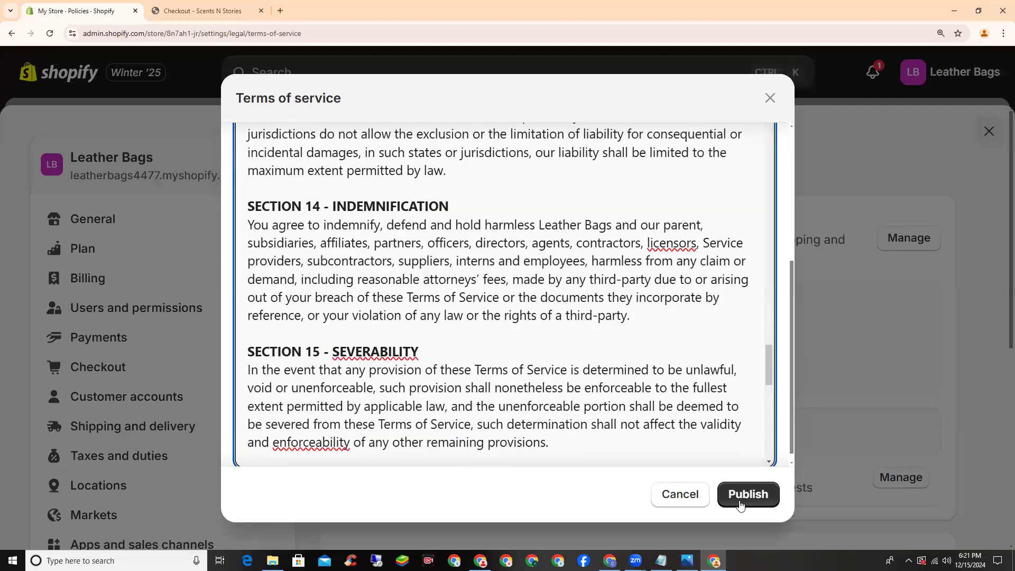
scroll(736, 502, up, 8)
scroll(753, 503, up, 8)
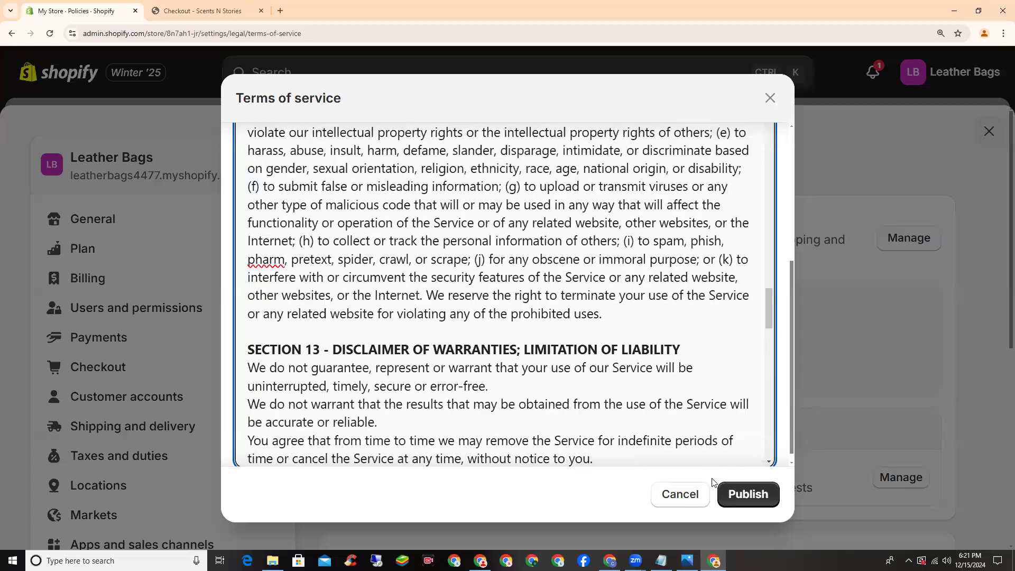
key(ctrl+s)
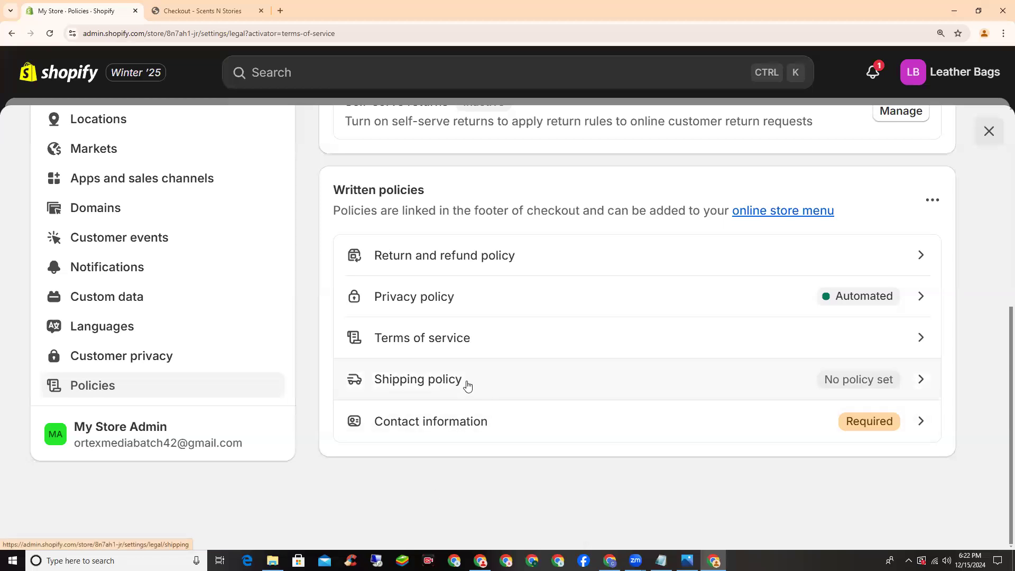
Insert the Contact information template, remove the VAT and Trade number lines, and publish
click(454, 432)
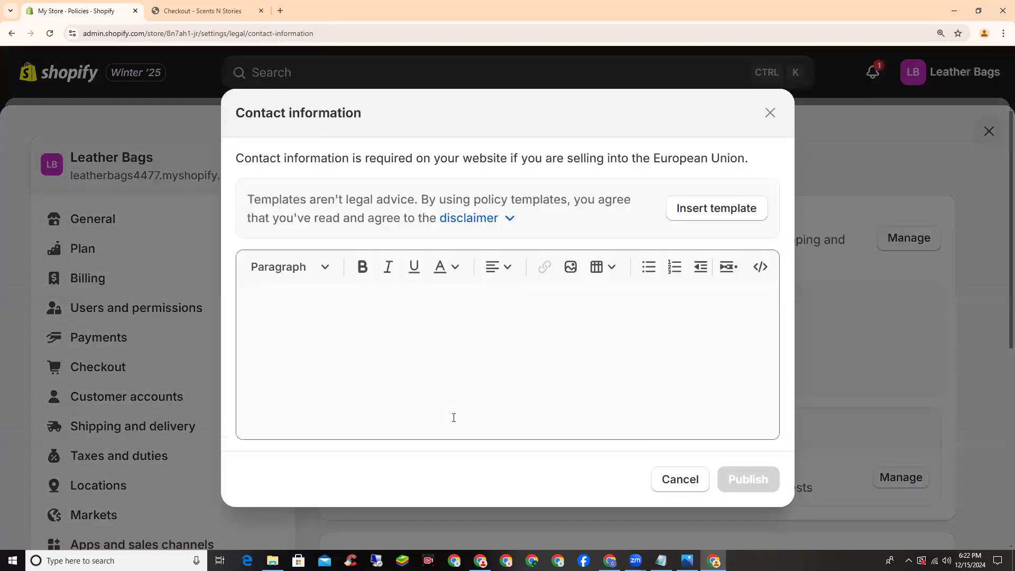
click(721, 195)
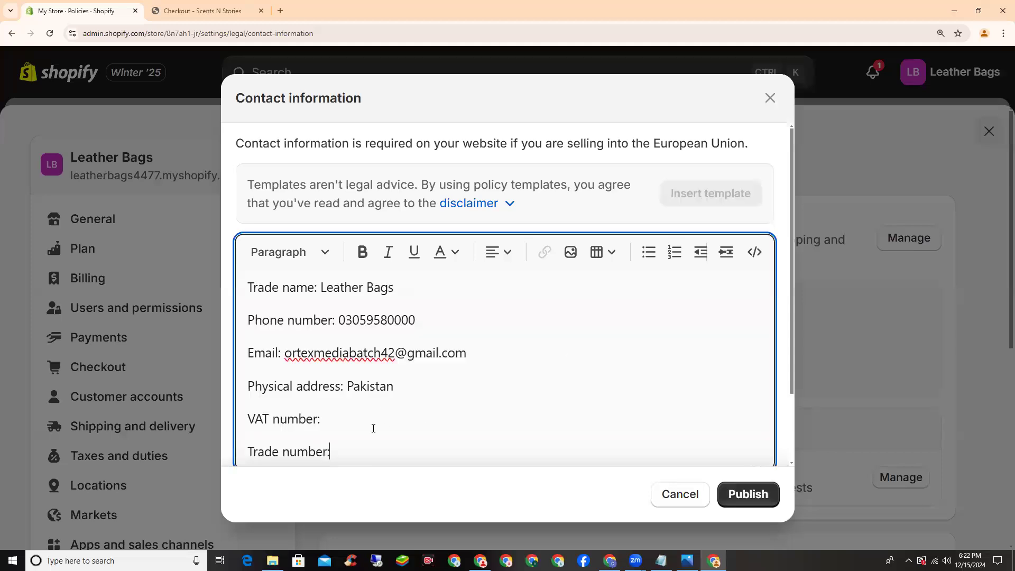
drag(330, 453, 248, 417)
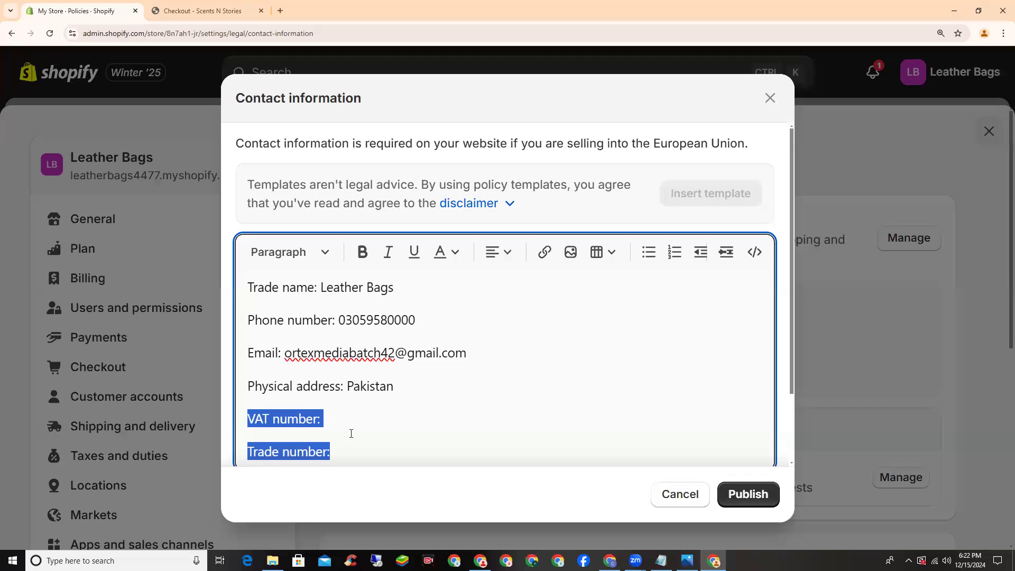
key(BackSpace)
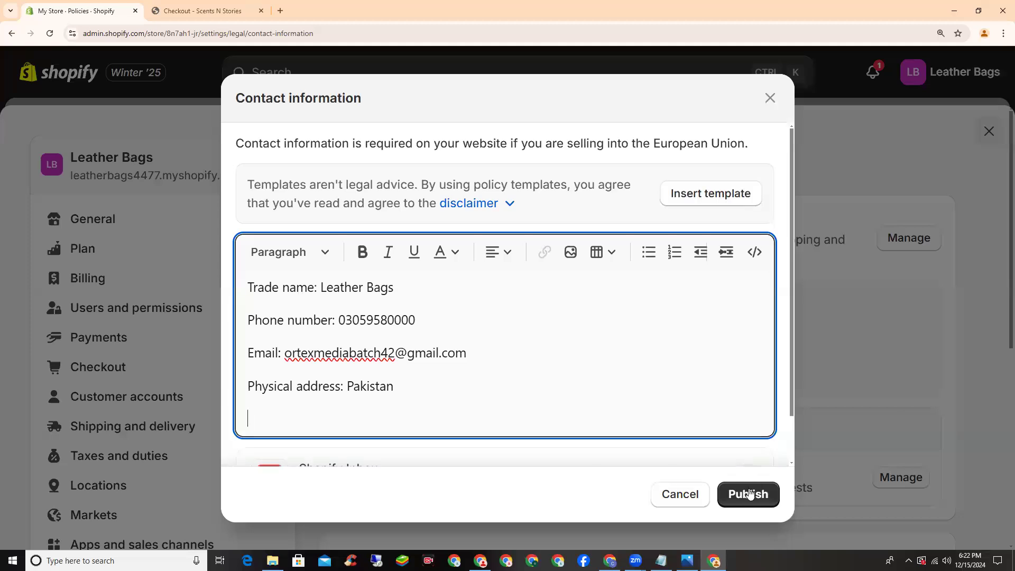
click(749, 493)
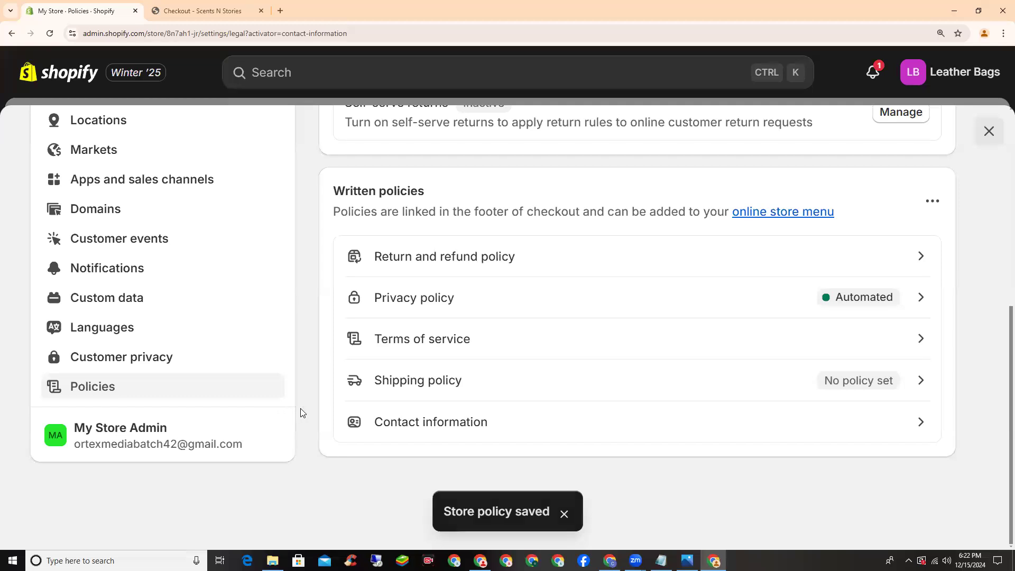
scroll(300, 412, up, 4)
scroll(300, 412, up, 3)
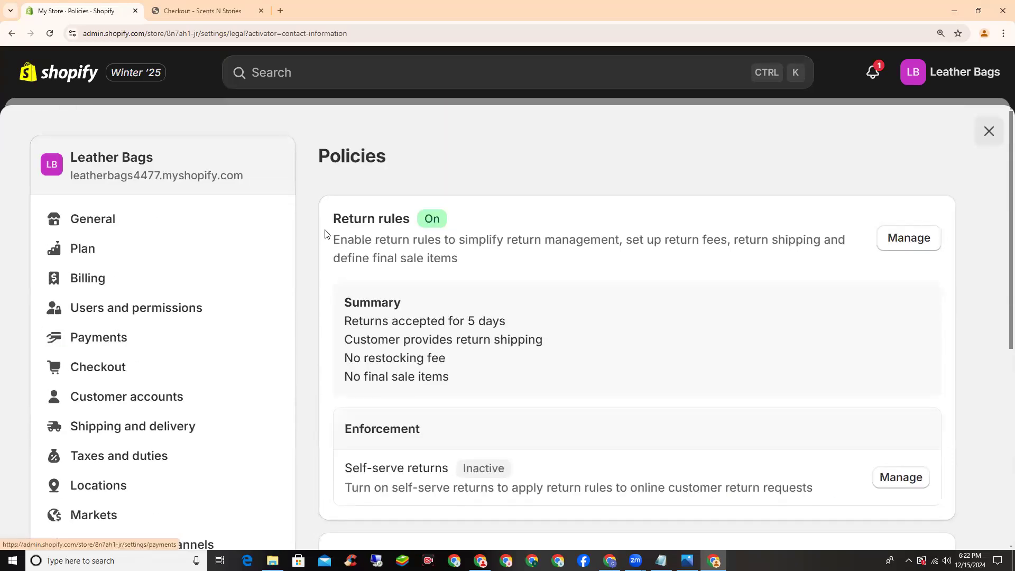
scroll(324, 229, down, 3)
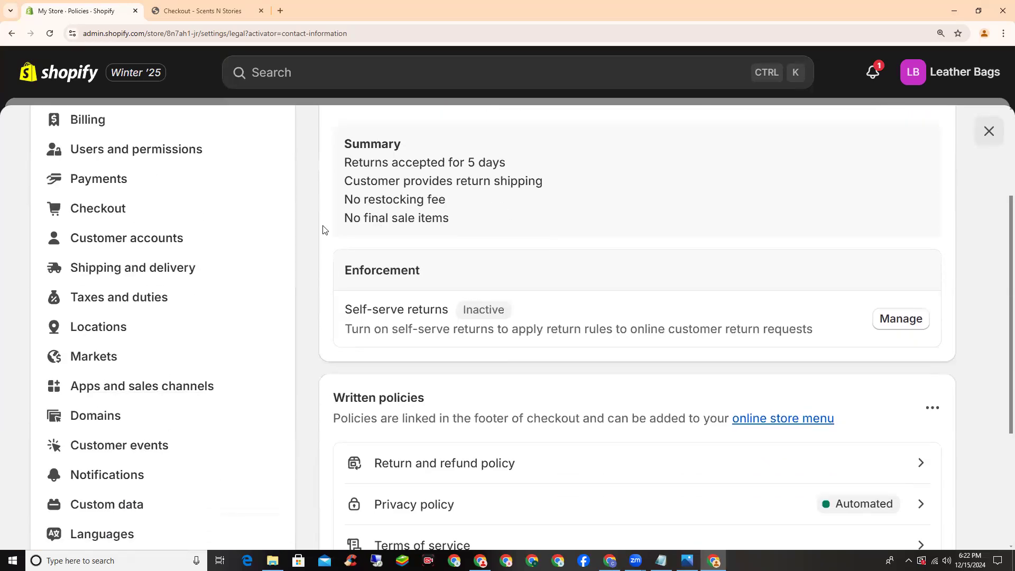
scroll(324, 229, down, 4)
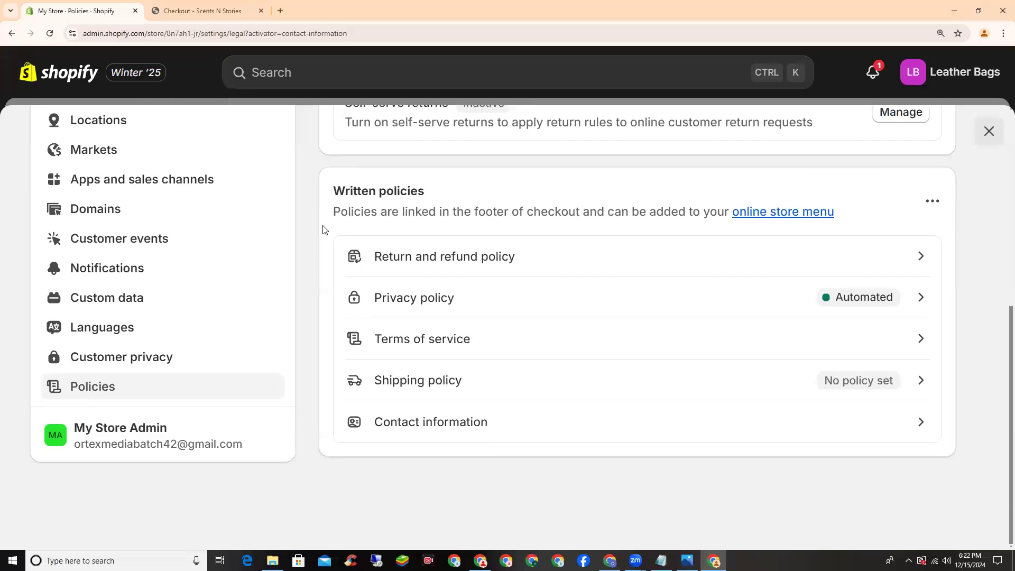
scroll(324, 228, up, 7)
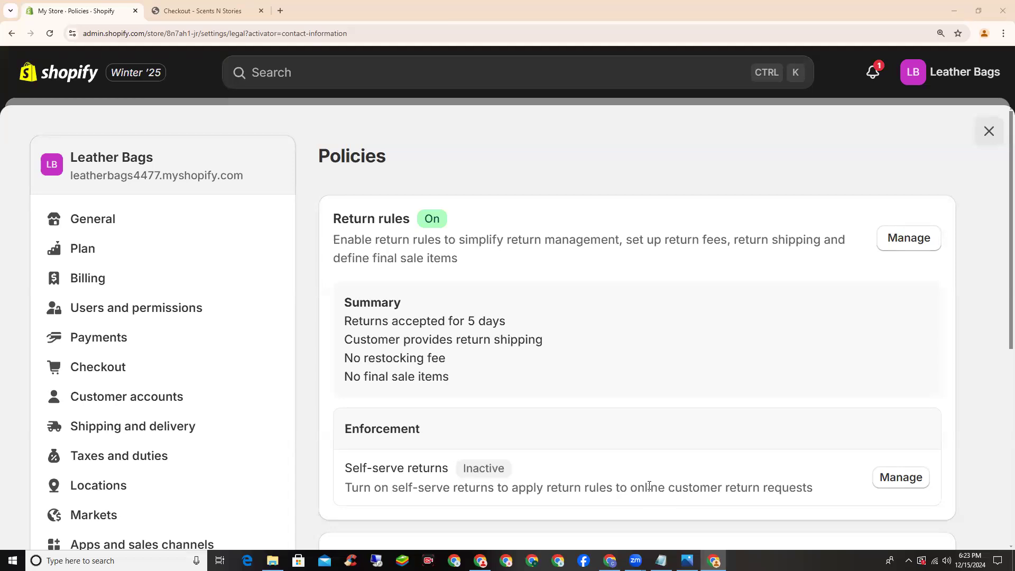
scroll(784, 290, down, 7)
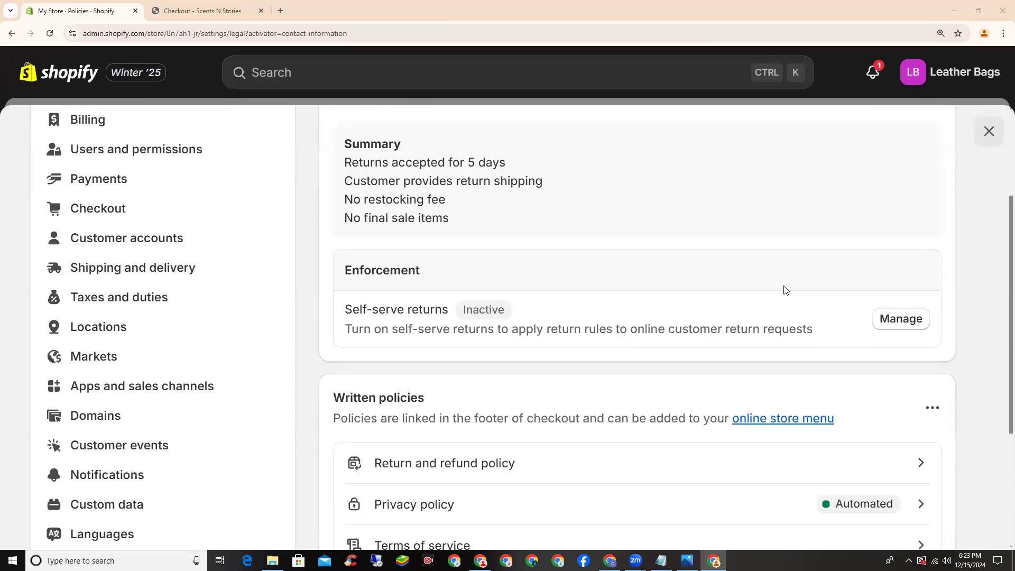